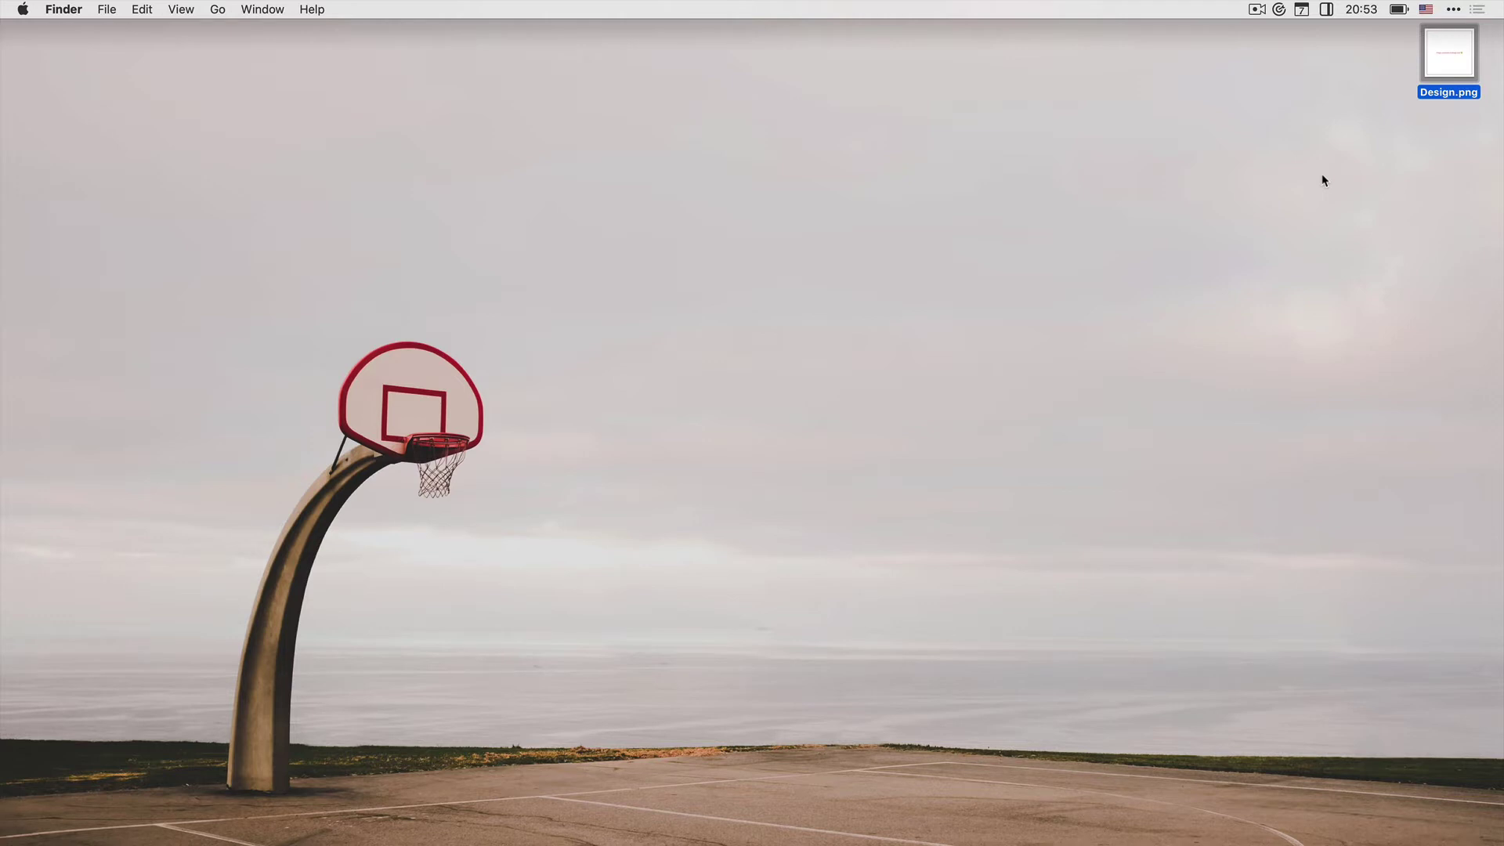
- Open the Focused Task panel with ⌘/ to show Task 1 done, Task 2 pending and three bookmarks
key(super+slash)
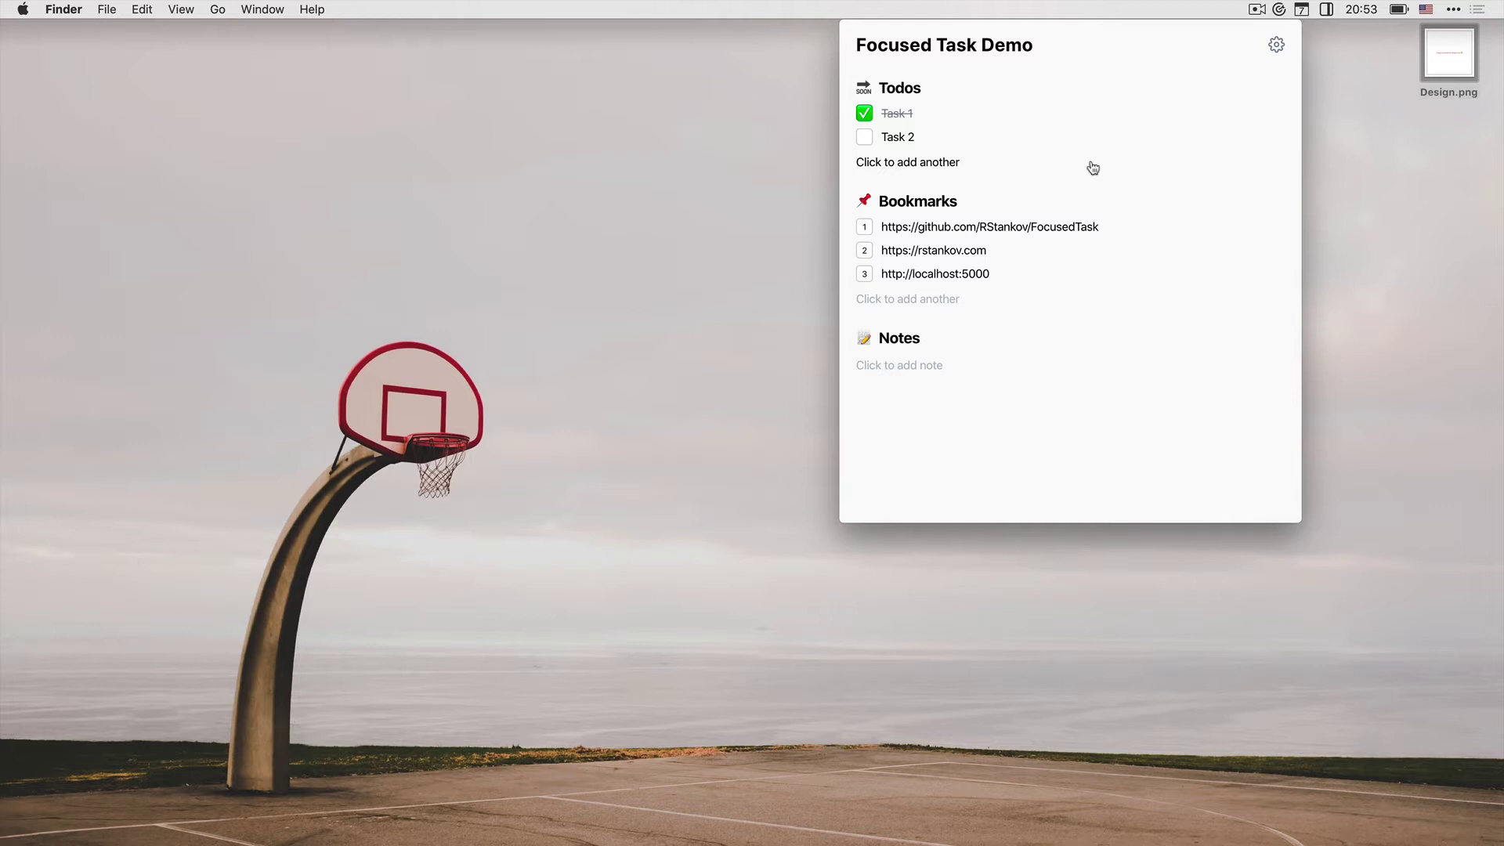
key(super+t)
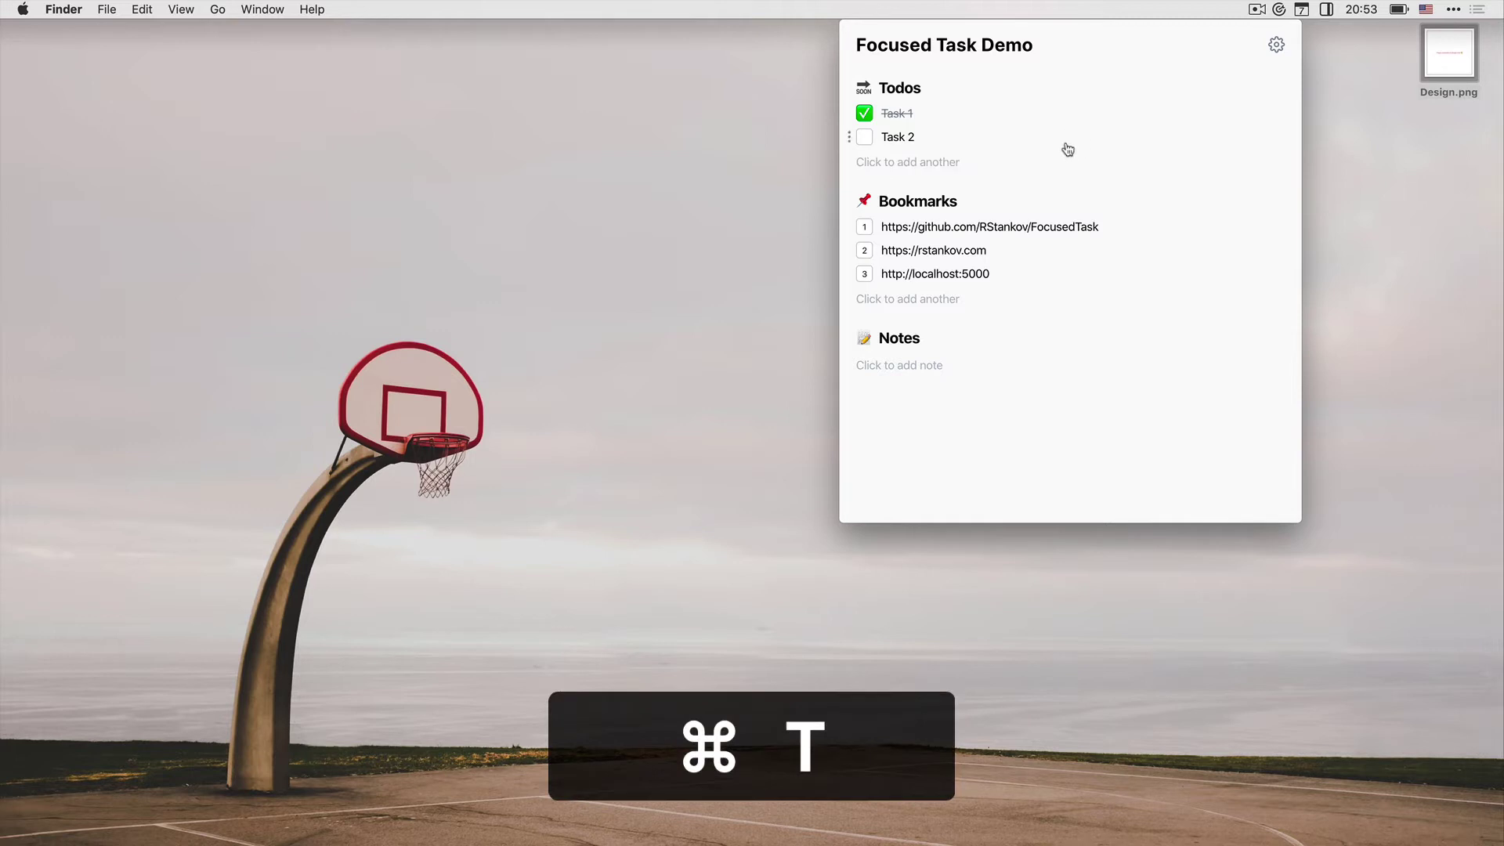
key(super+t)
text(Ts)
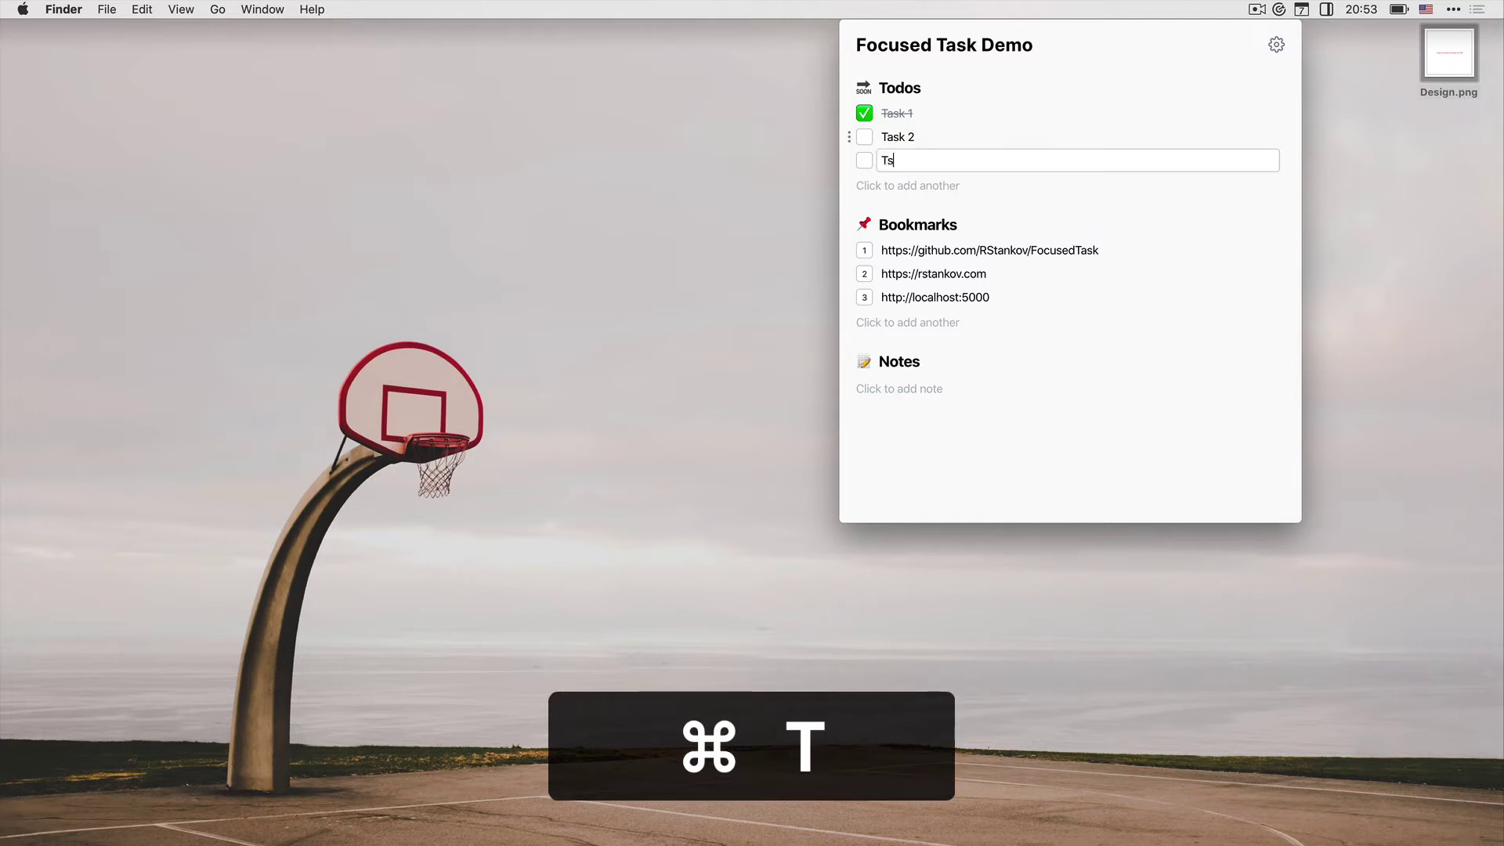
key(BackSpace)
text(ask 3)
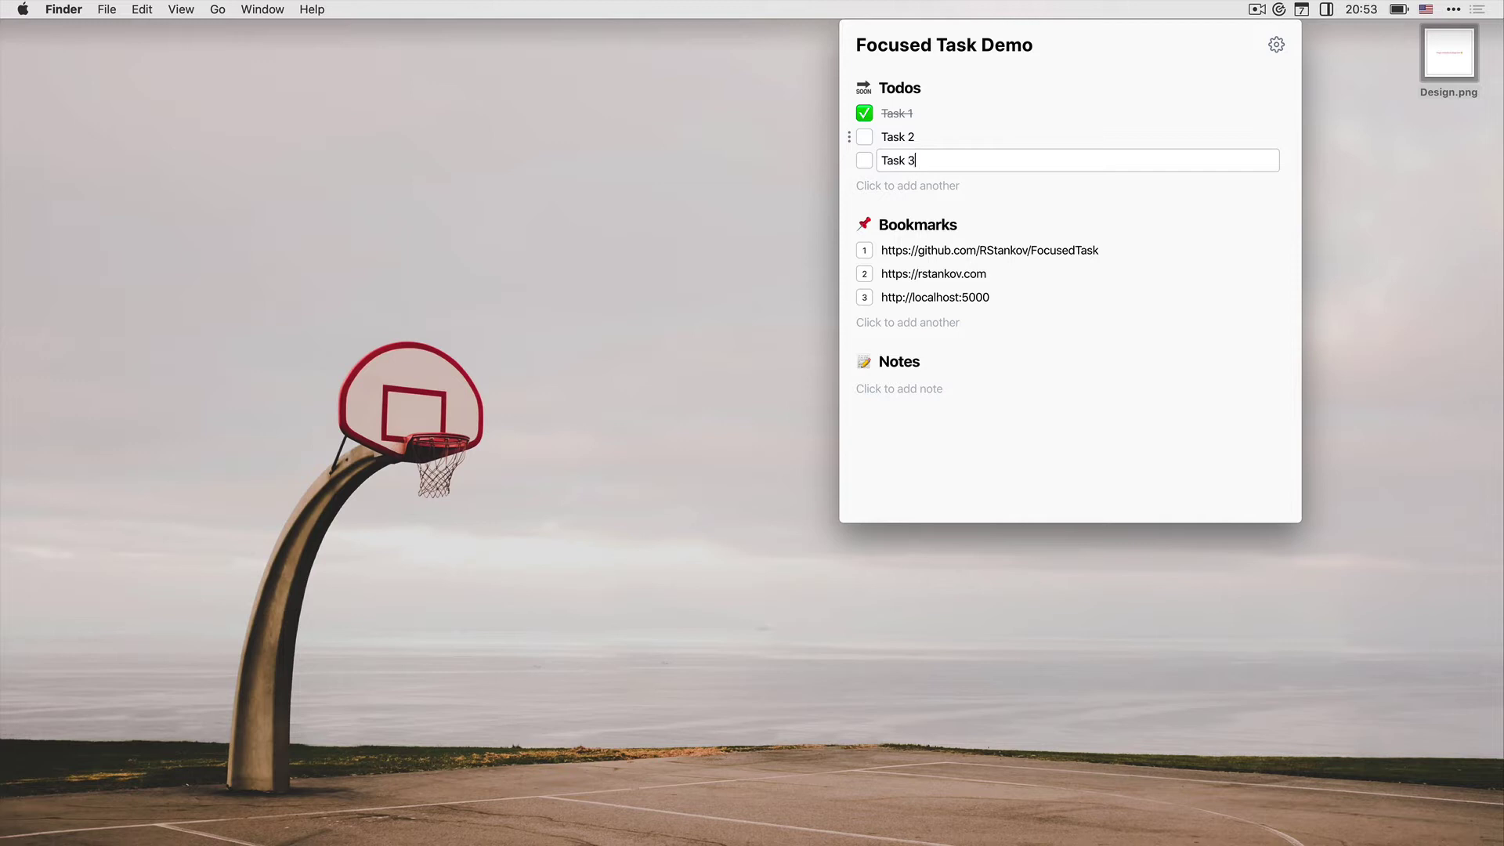
key(Return)
text(Ts)
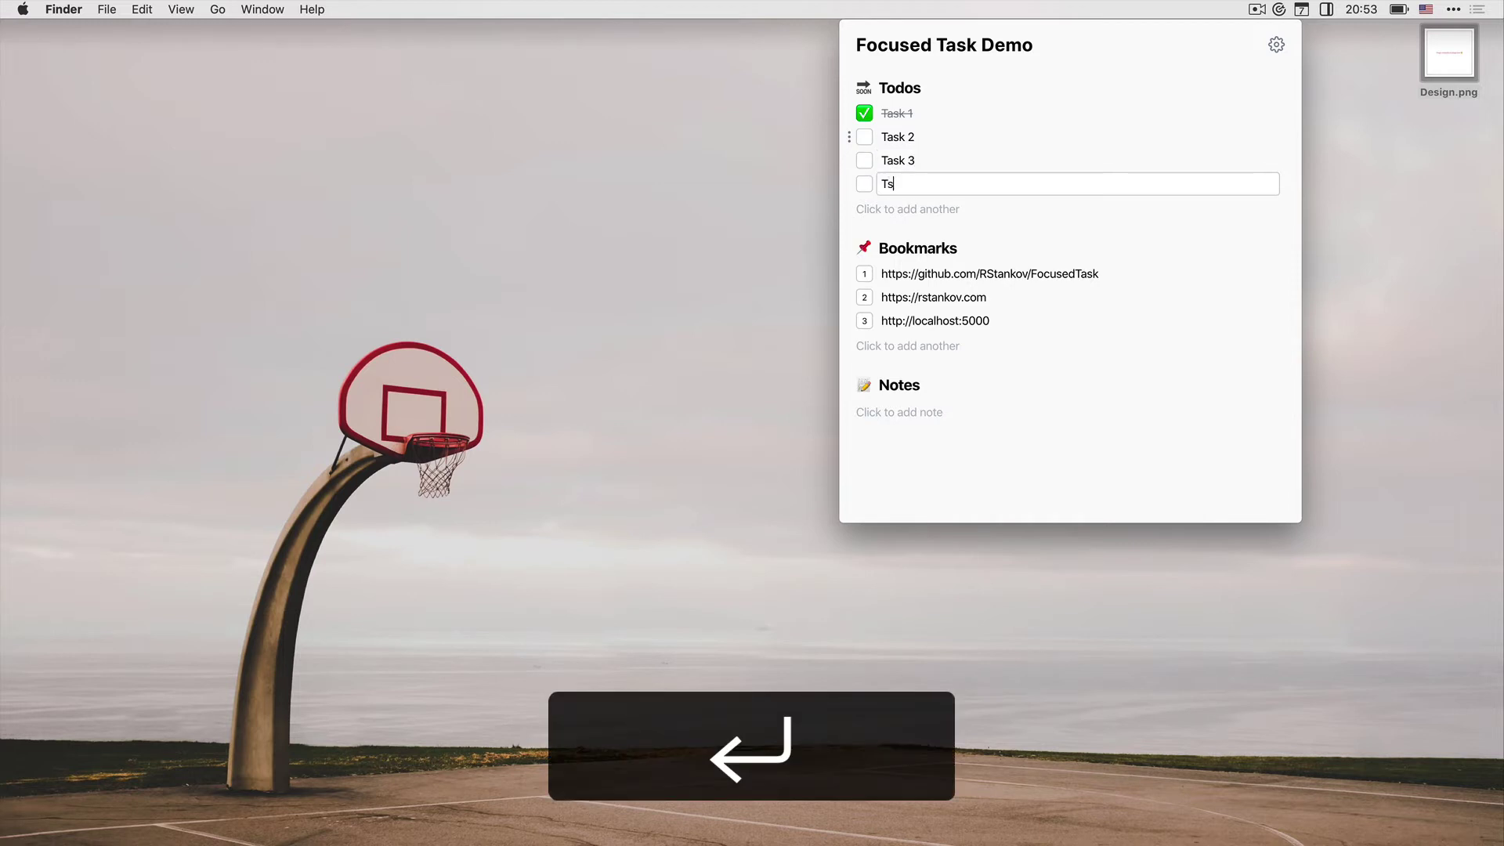
key(BackSpace)
text(ask 4)
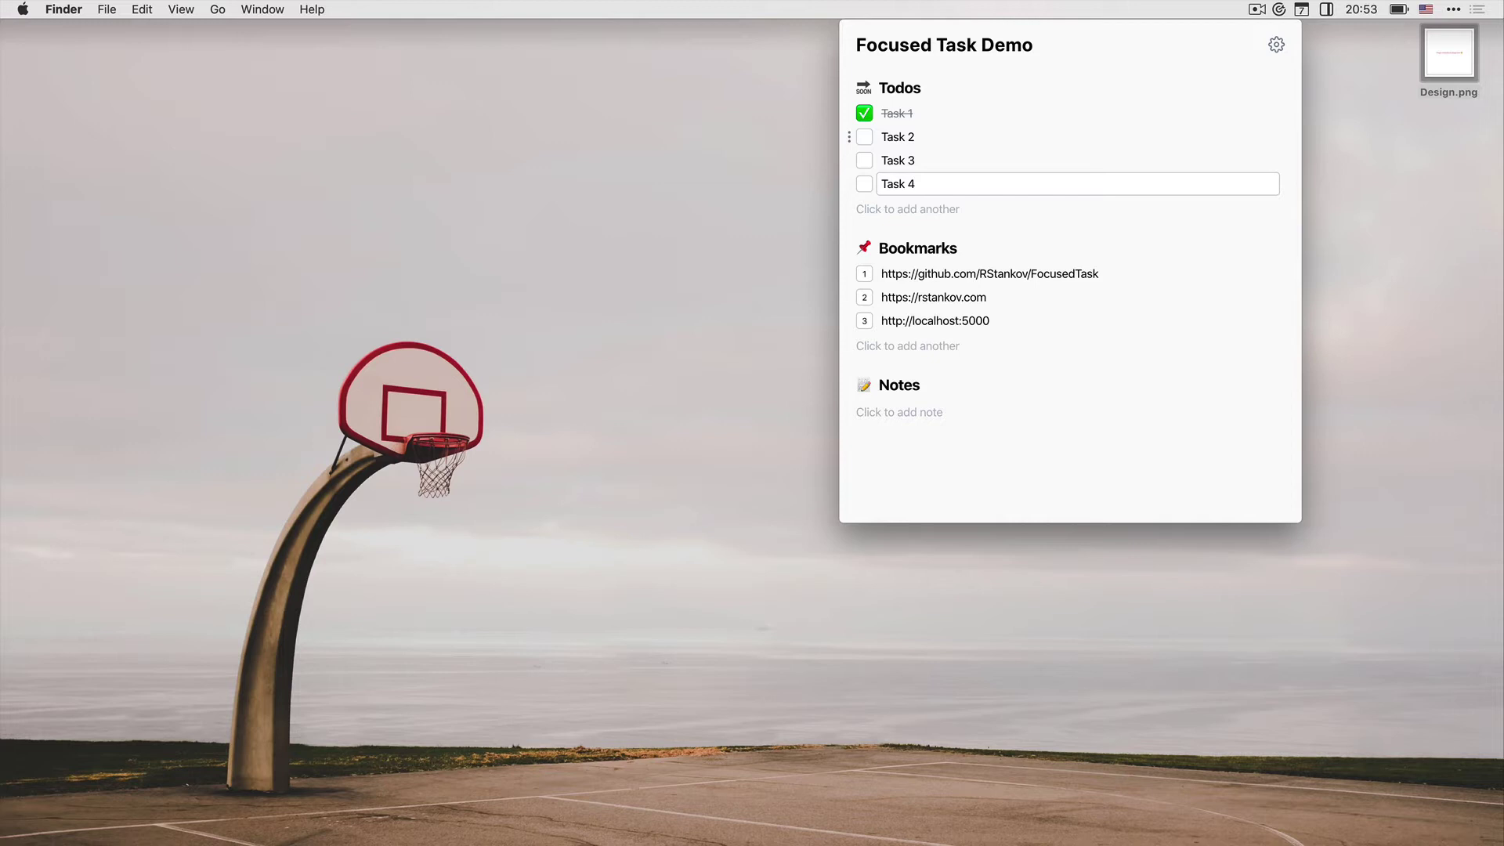
key(super+bracketright)
key(super+Up)
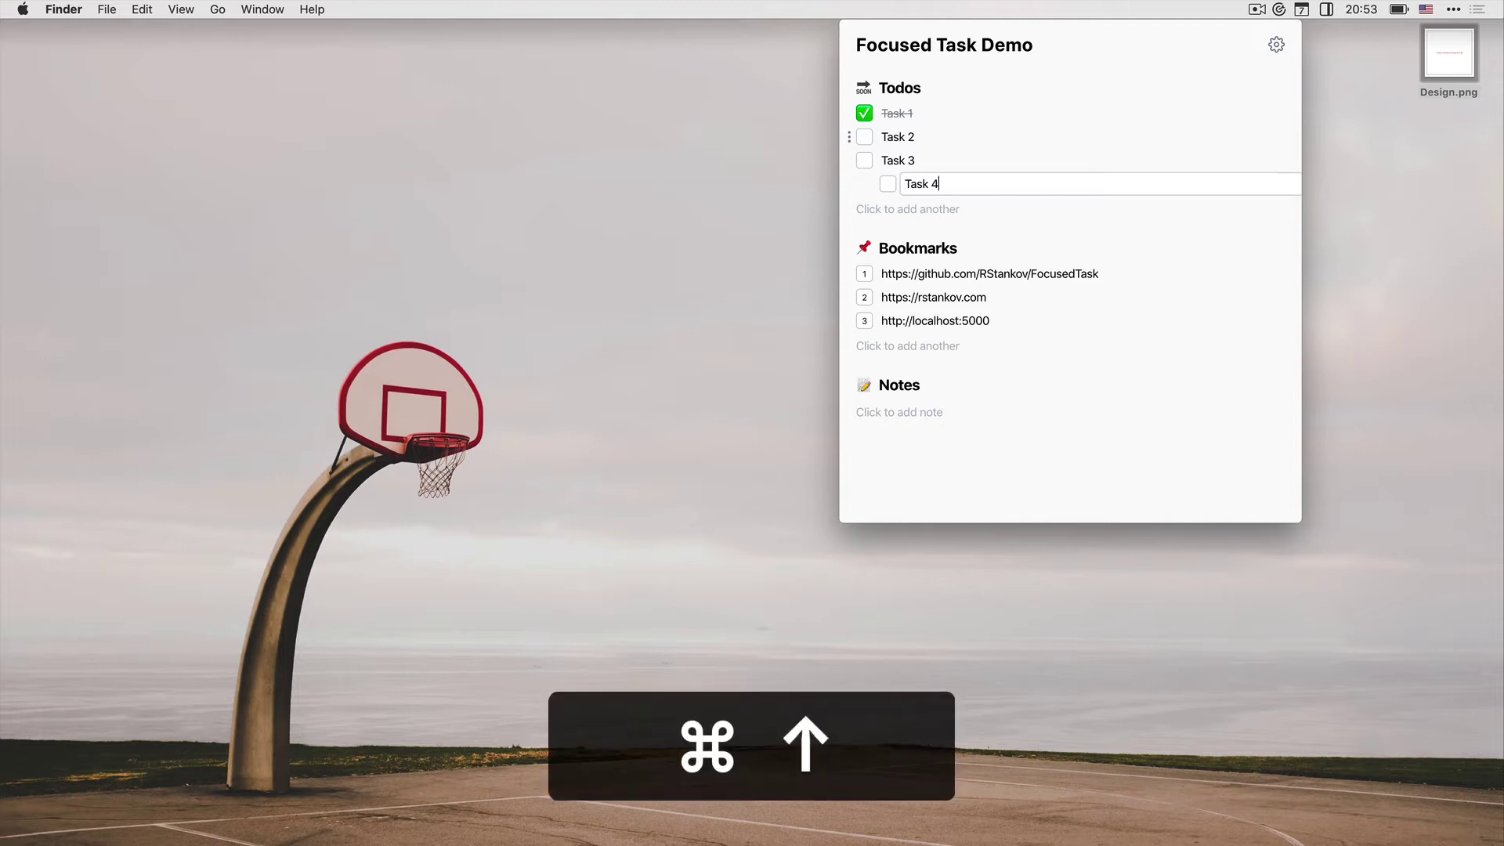
key(super+bracketright)
key(super+Down)
key(super+bracketright)
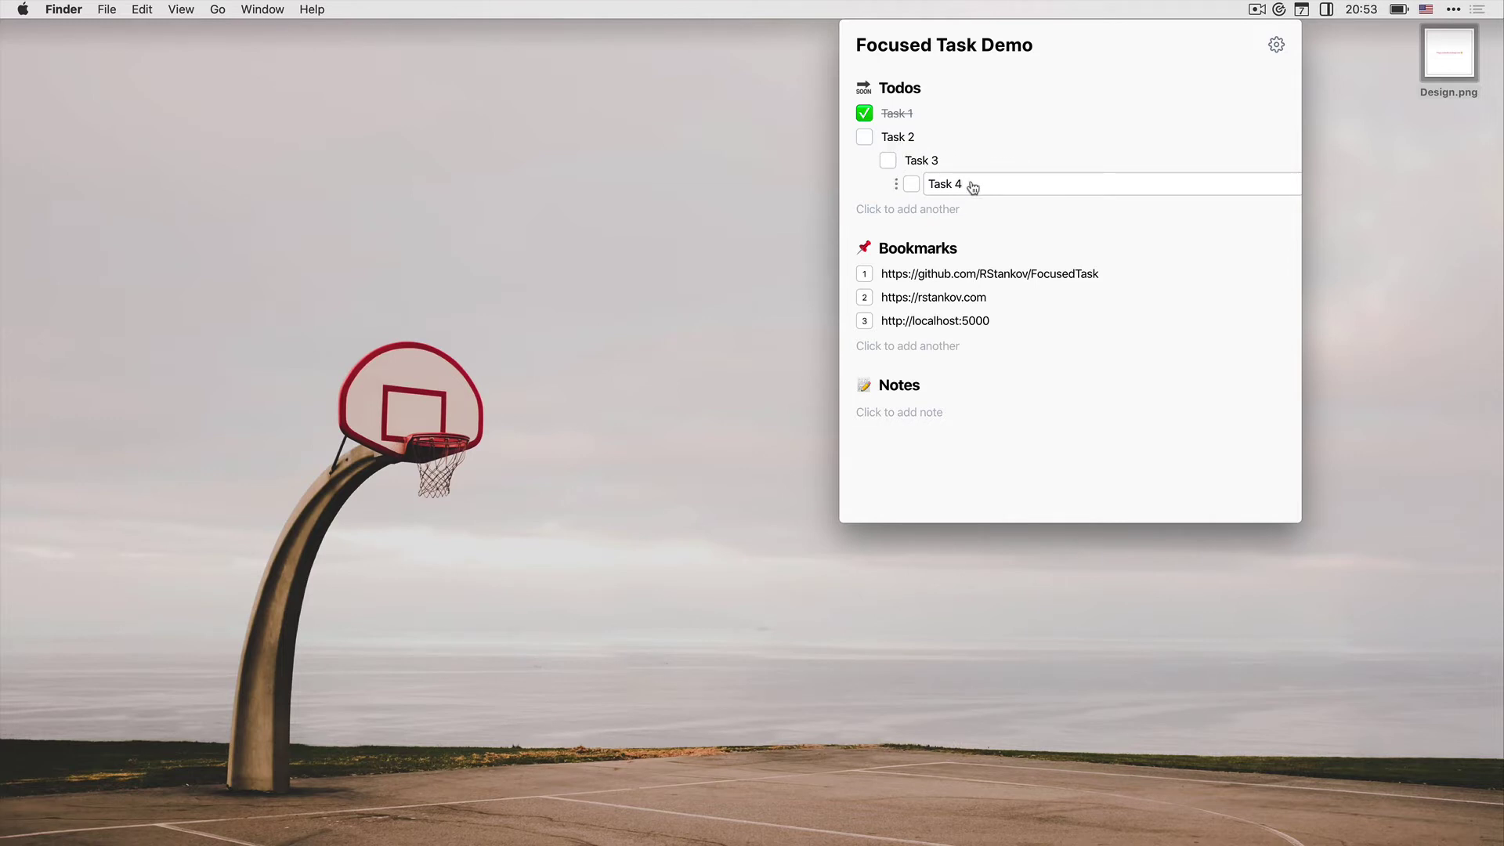
key(super+BackSpace)
key(super+BackSpace)
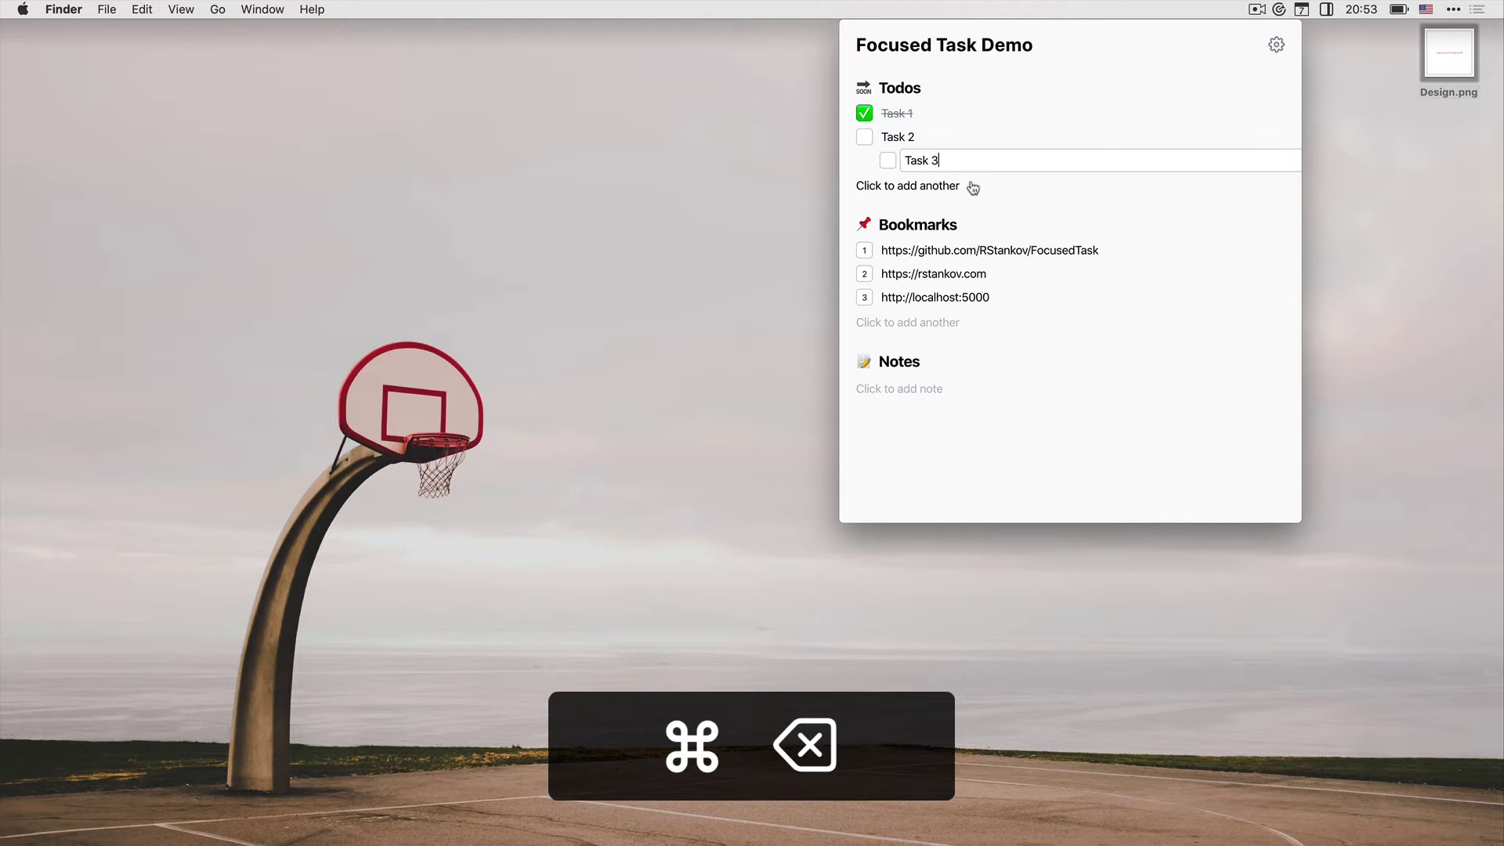
key(super+BackSpace)
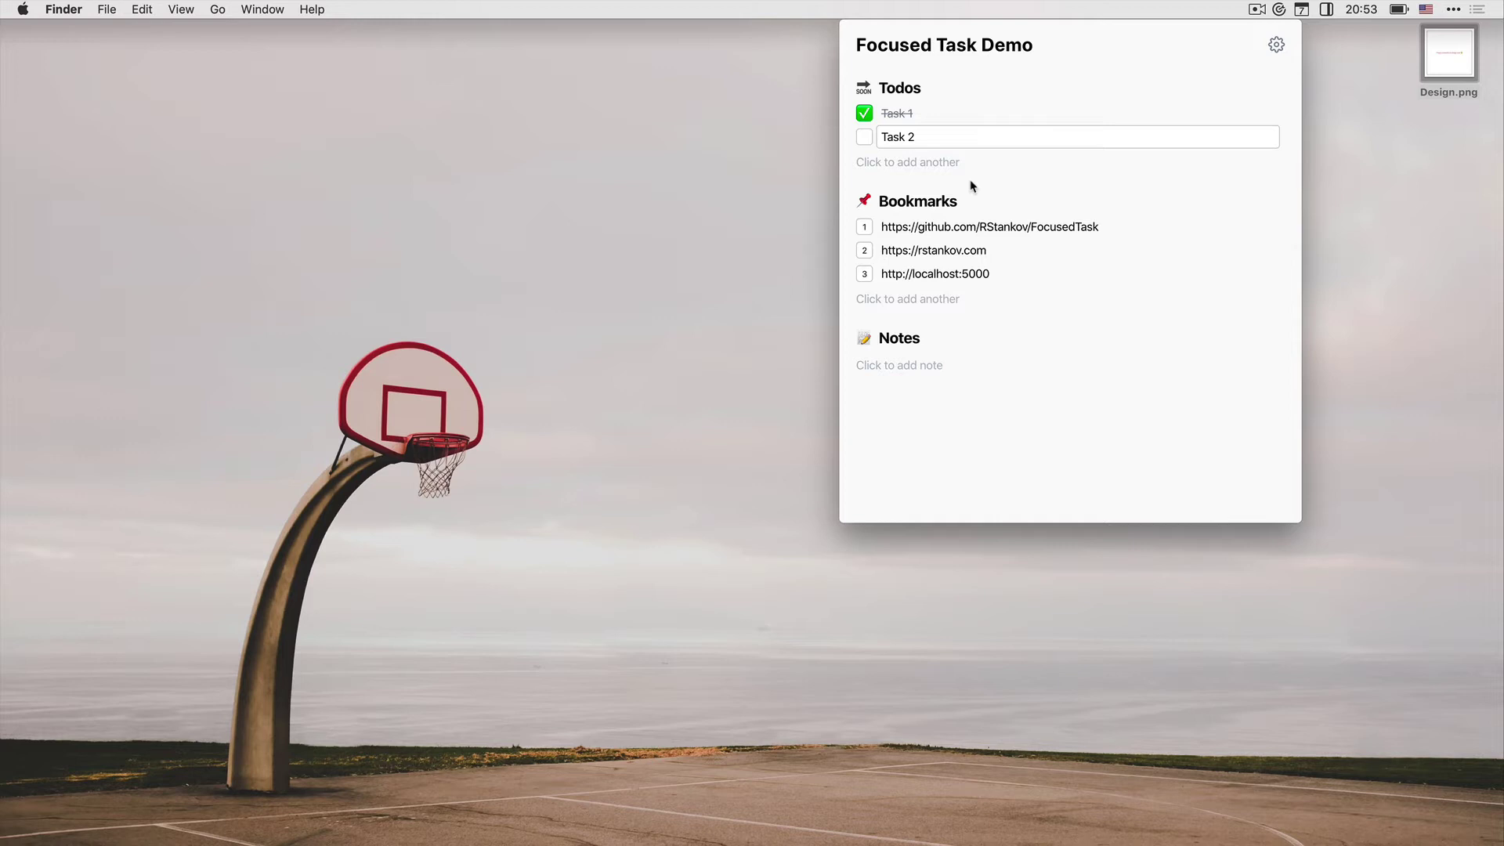
- Finish editing Task 2, then use the gear menu's Clear Completed Todos to remove Task 1
click(972, 186)
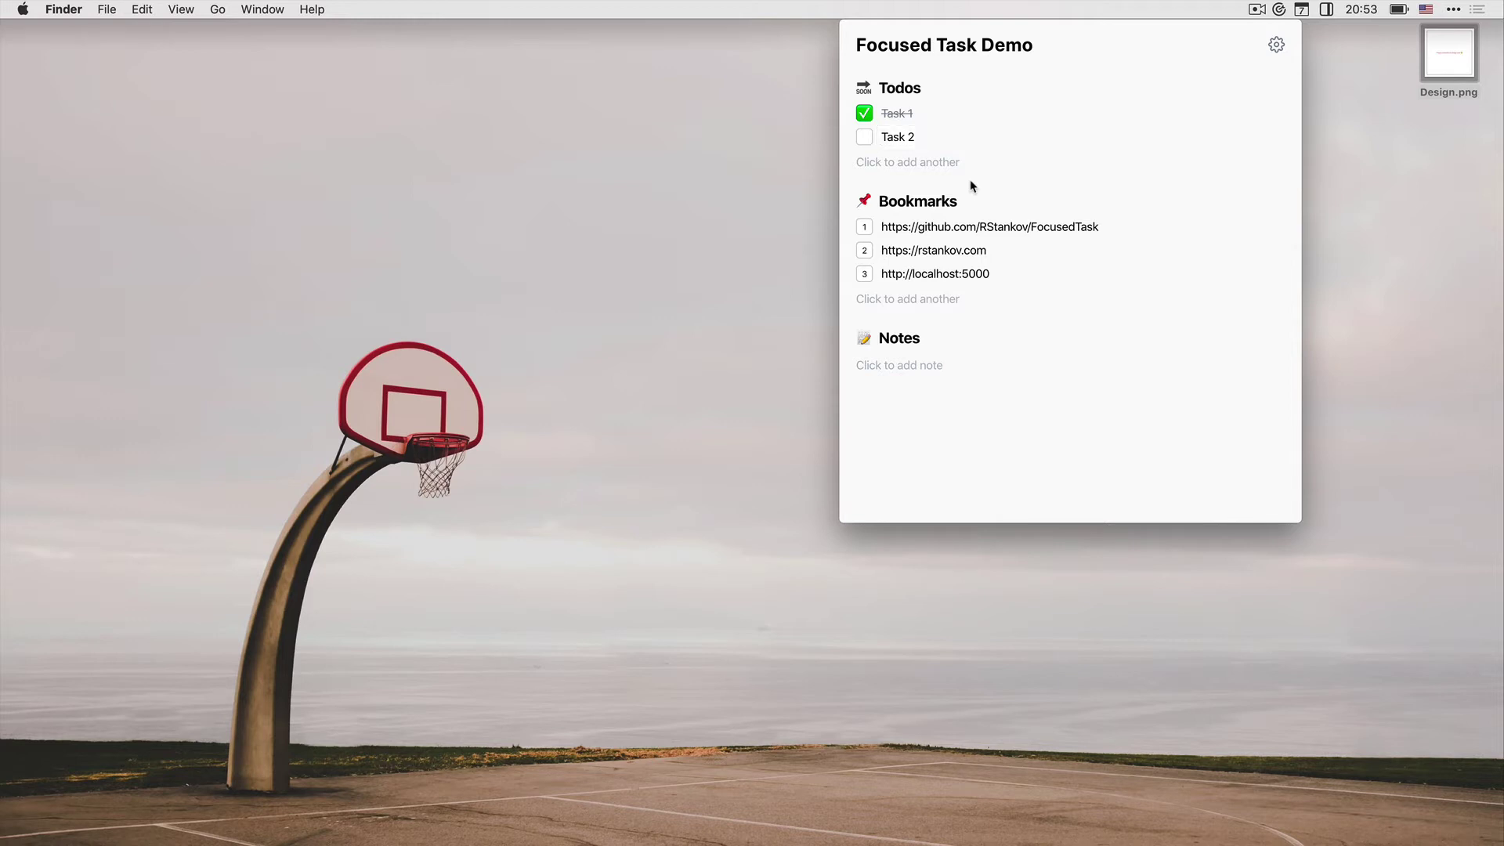
click(1277, 45)
click(1287, 141)
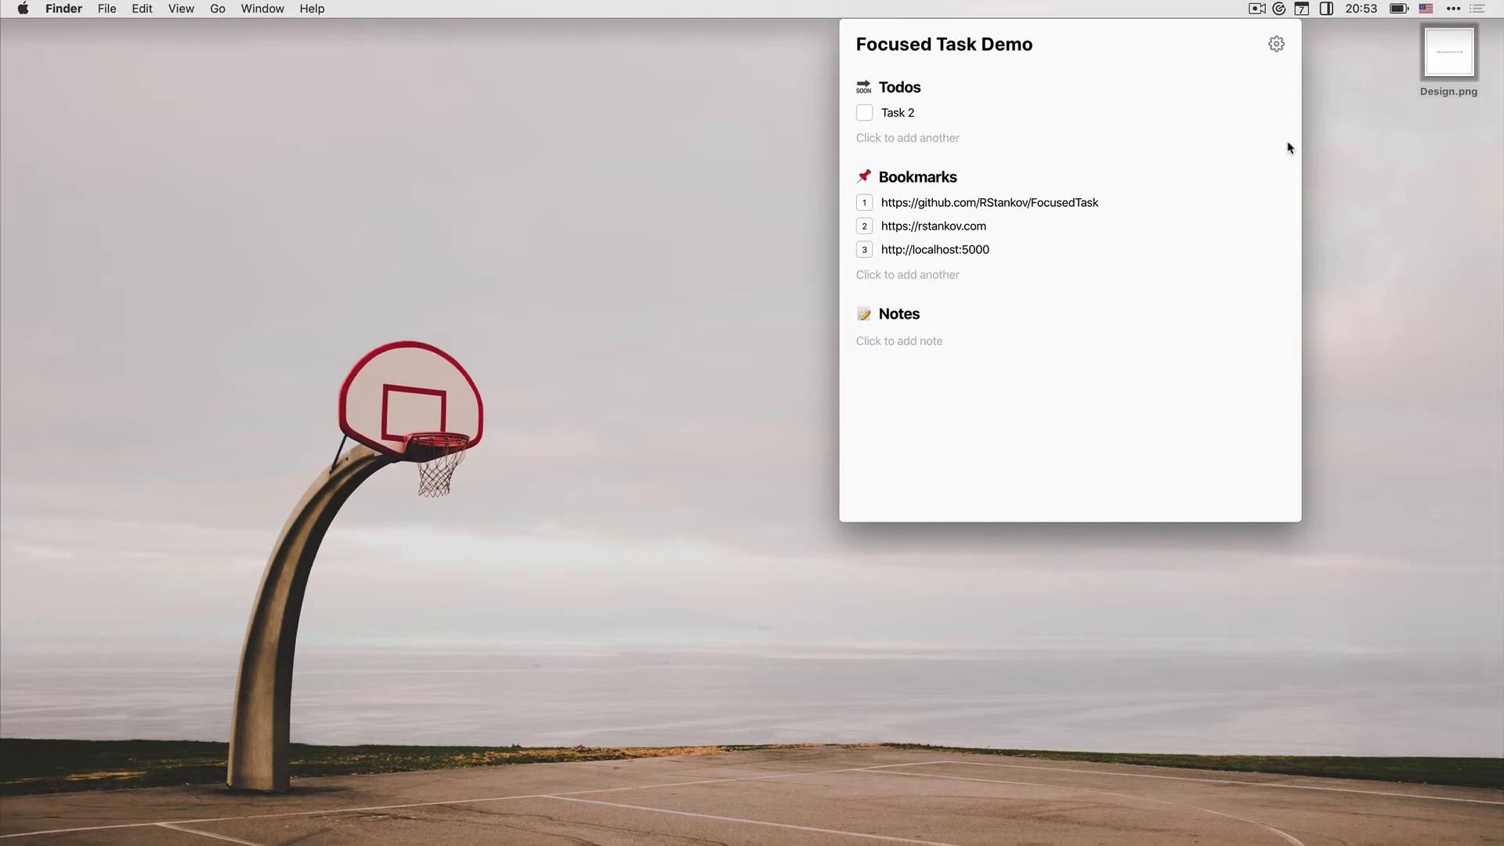
- Open bookmark 1, the FocusedTask GitHub repository, in Chrome with ⌘1
mouse_move(866, 205)
mouse_move(879, 249)
key(super+1)
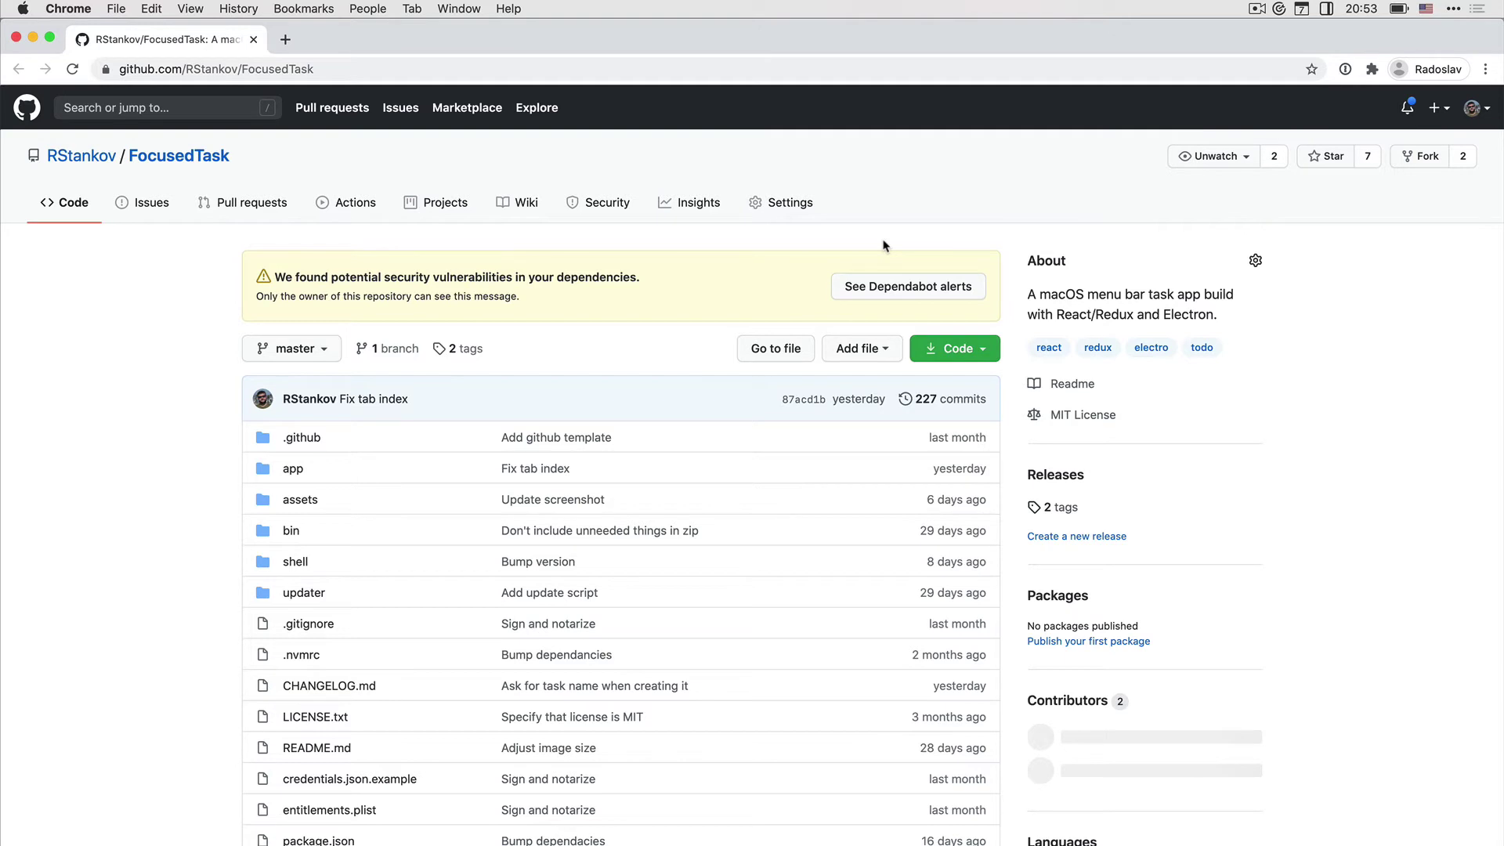
- Open the second bookmarked website from the Focused Task panel, then quit Chrome
key(super+slash)
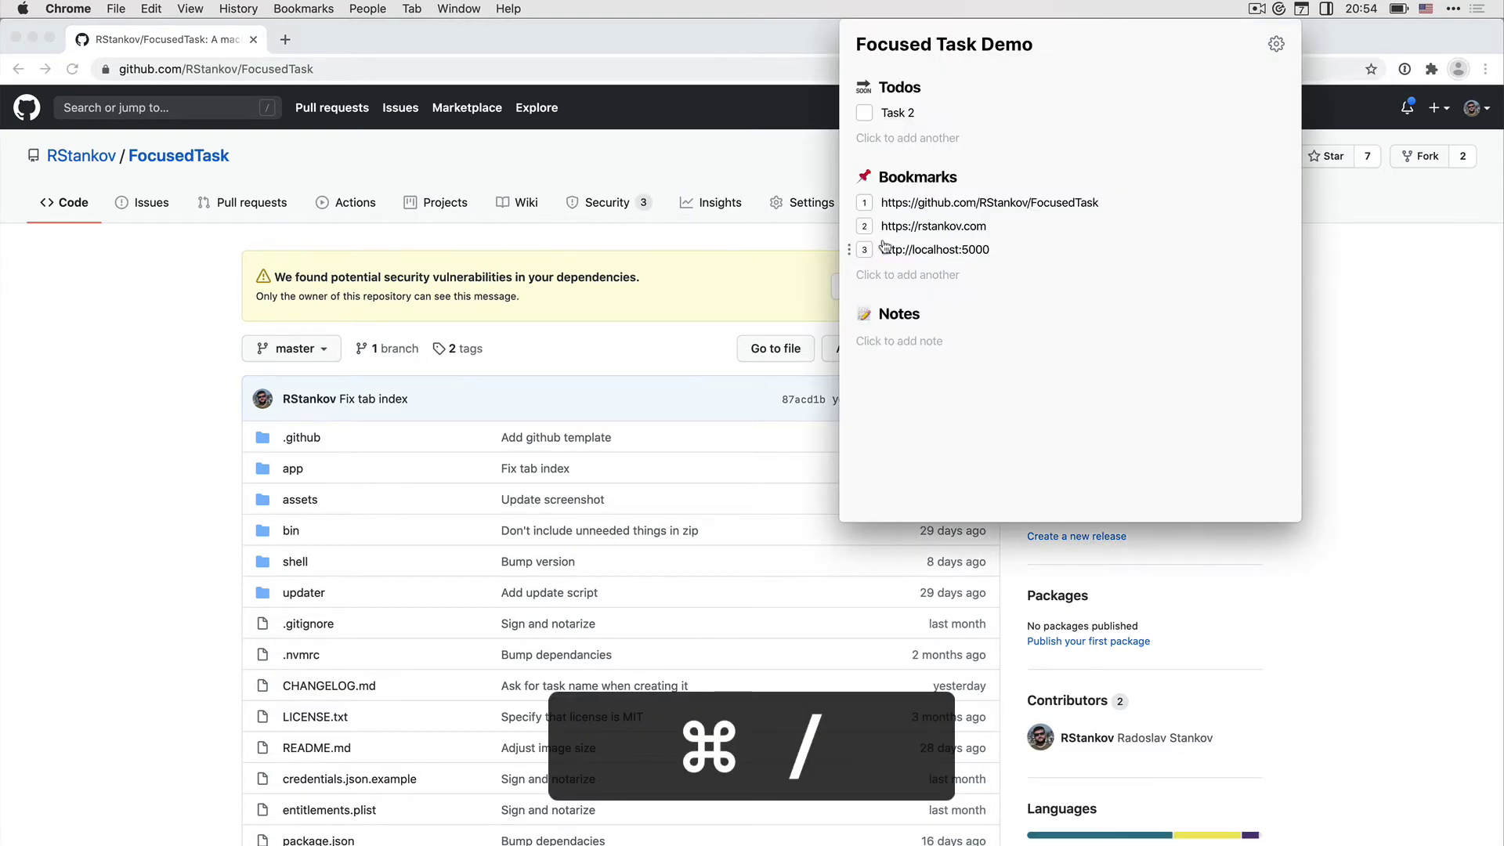
key(super+2)
key(super+q)
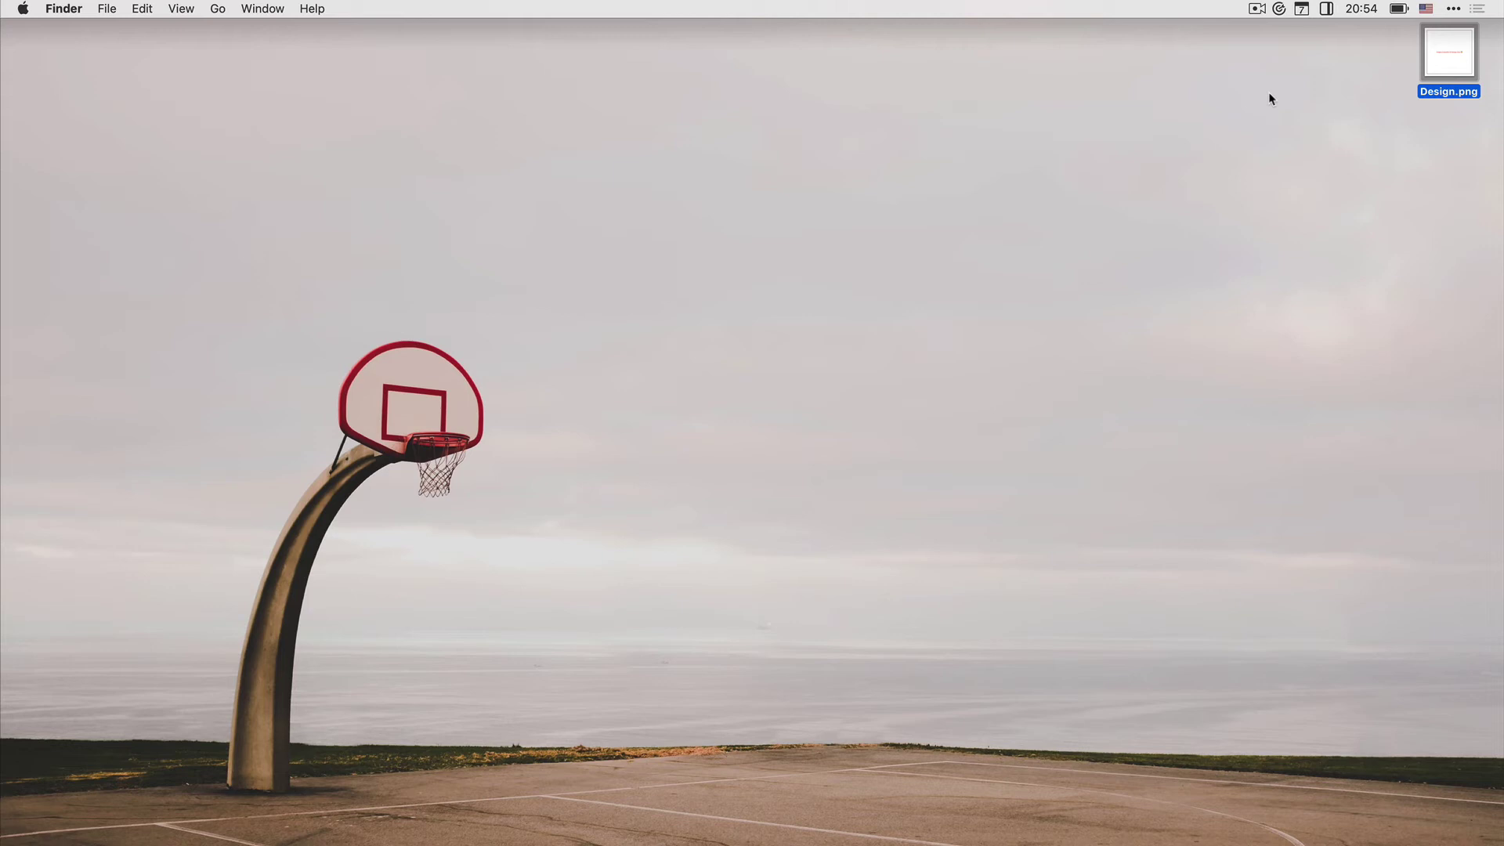
- Drop Design.png onto the panel as bookmark 4, open it with ⌘4, then quit Preview
key(super+slash)
drag(1457, 59, 1184, 218)
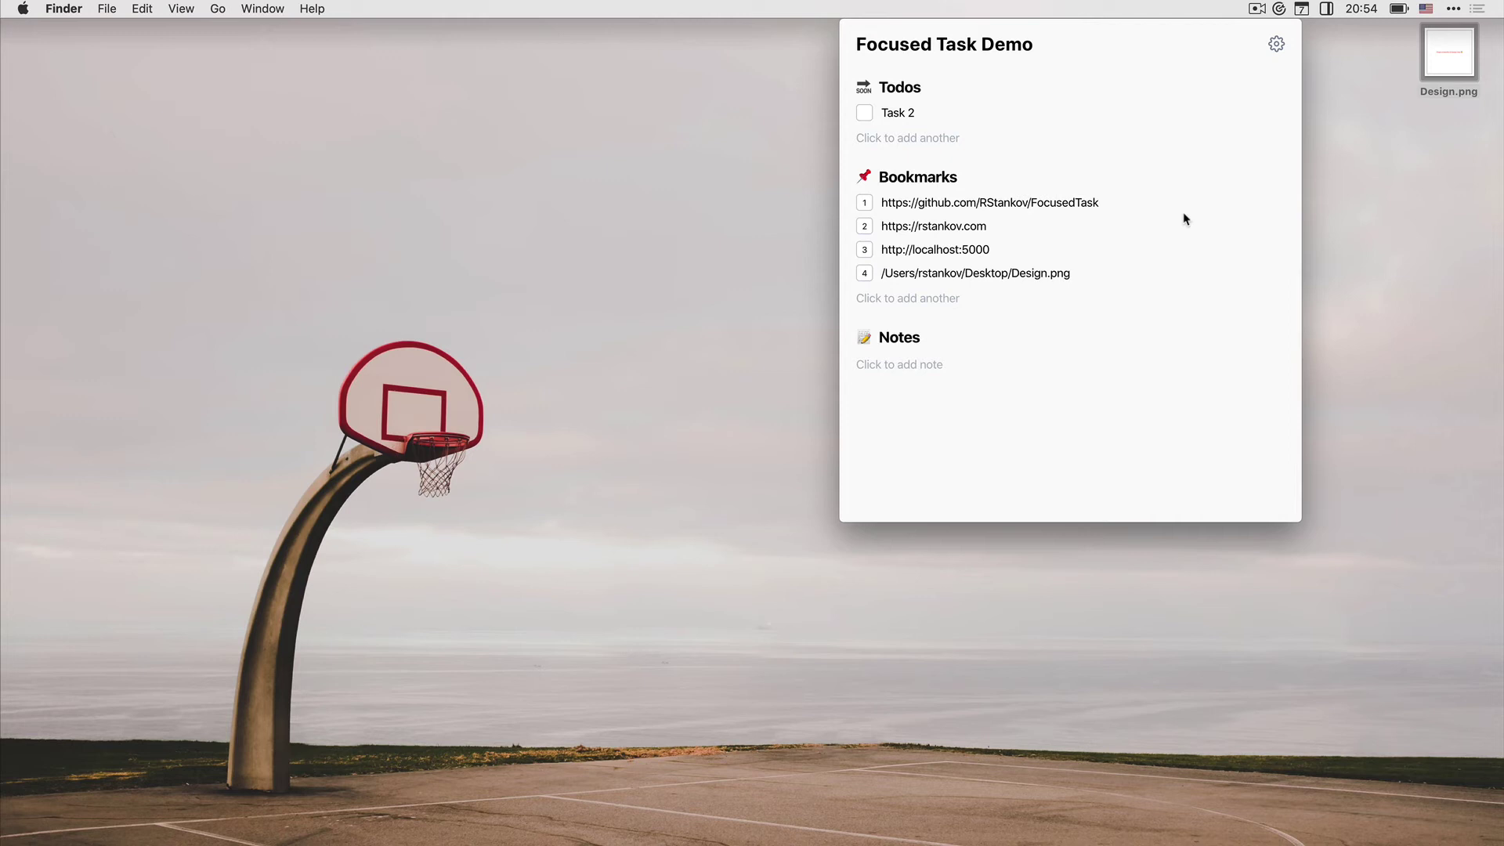
key(super+4)
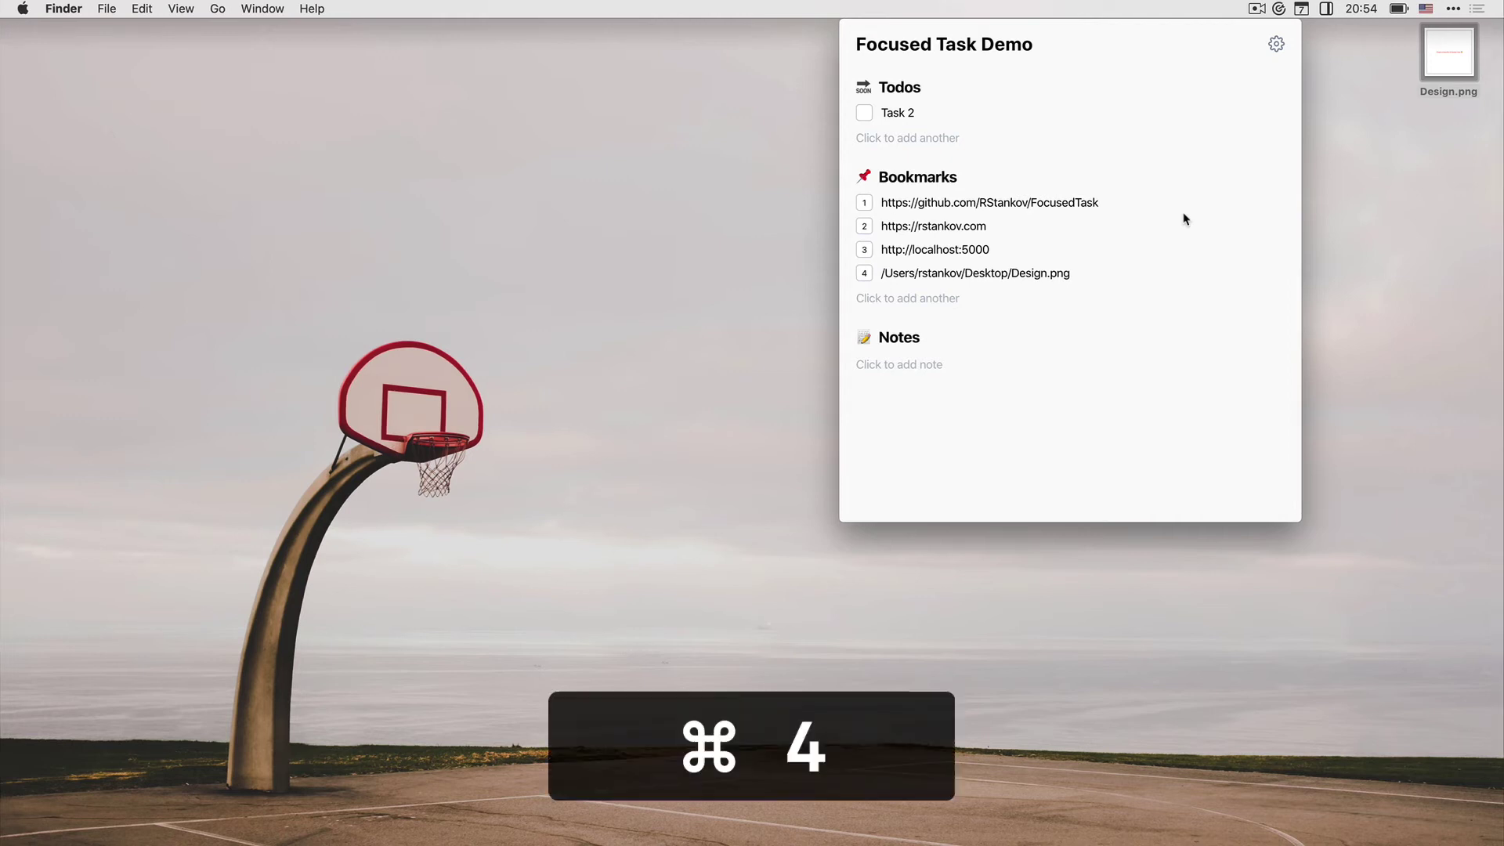
key(super+q)
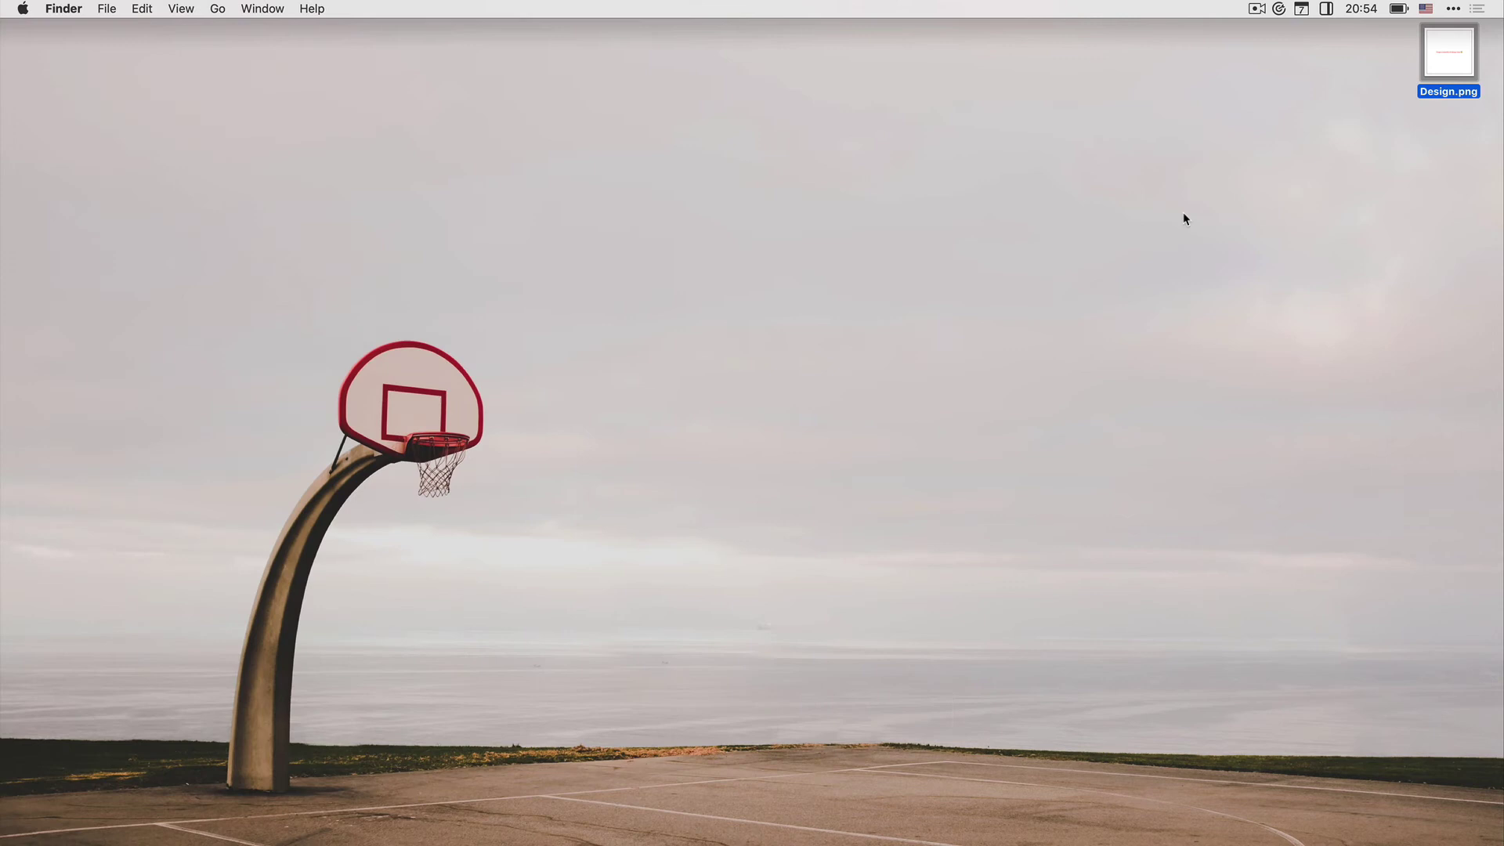
key(super+slash)
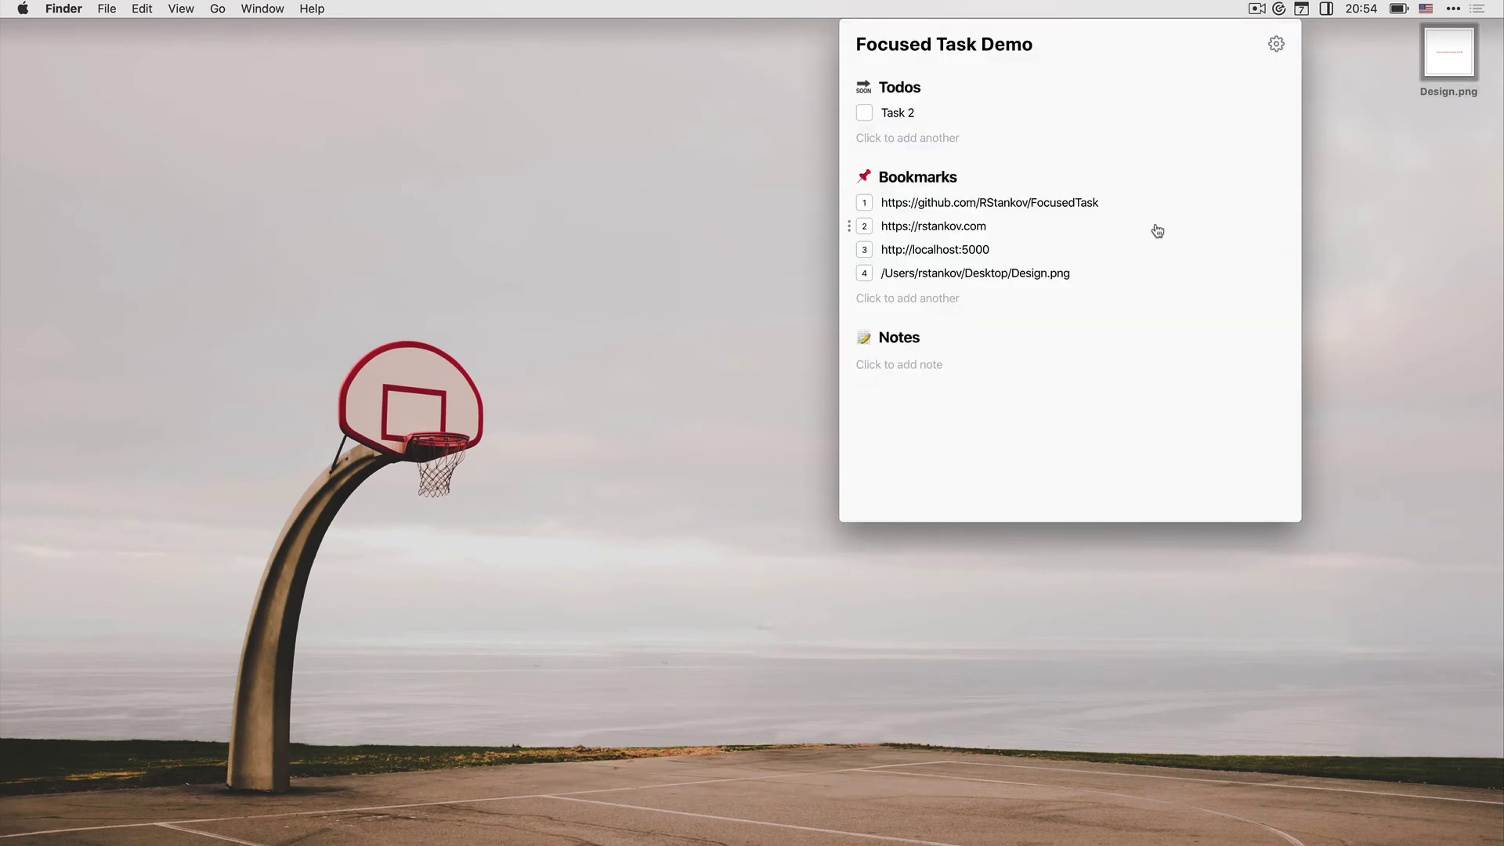
- Delete the Design.png bookmark, leaving GitHub, personal site and localhost:5000 bookmarks
key(super+b)
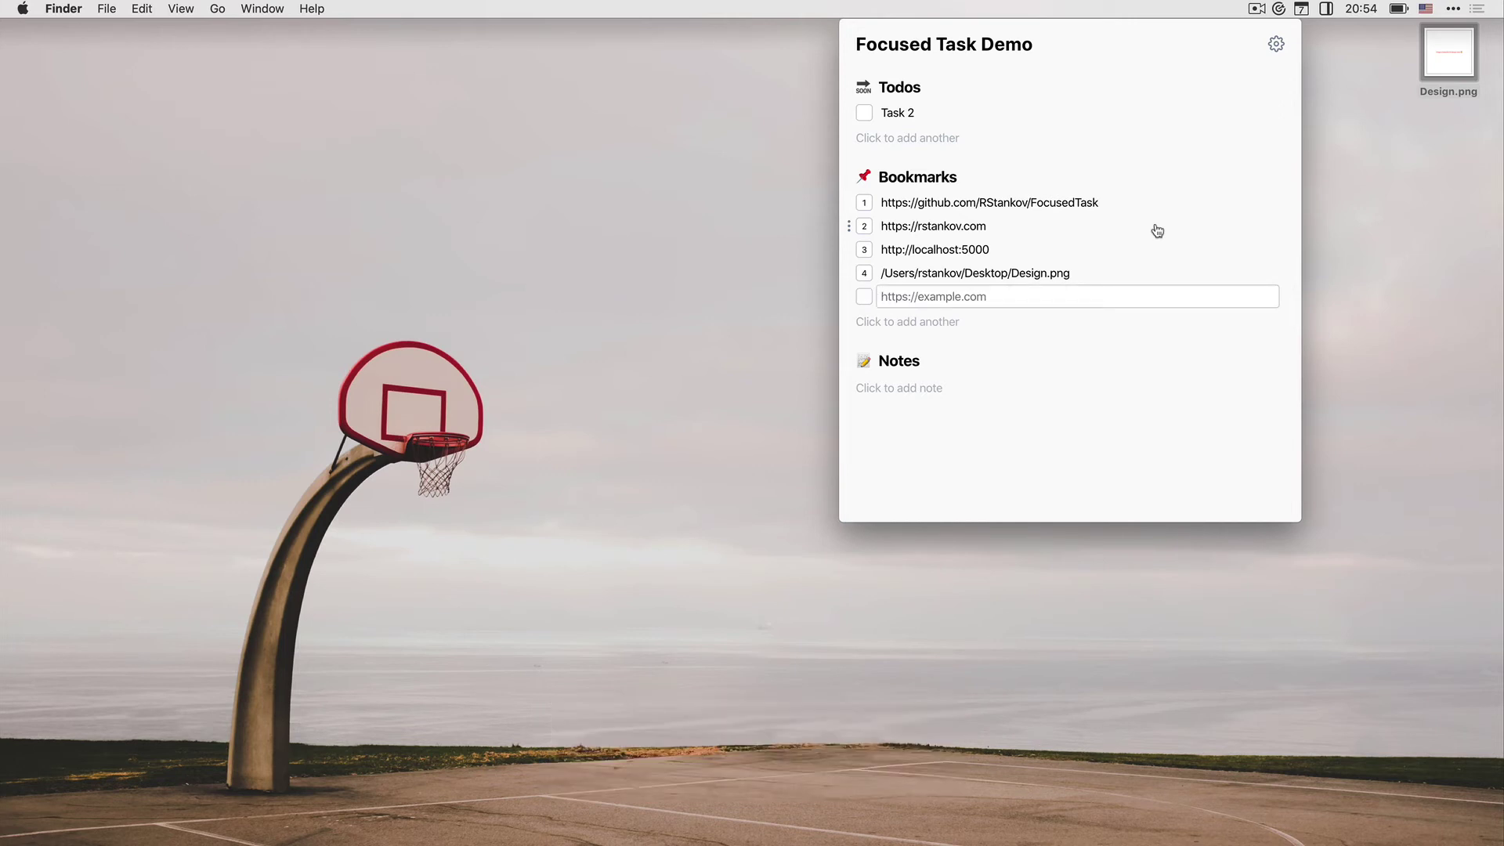
key(Escape)
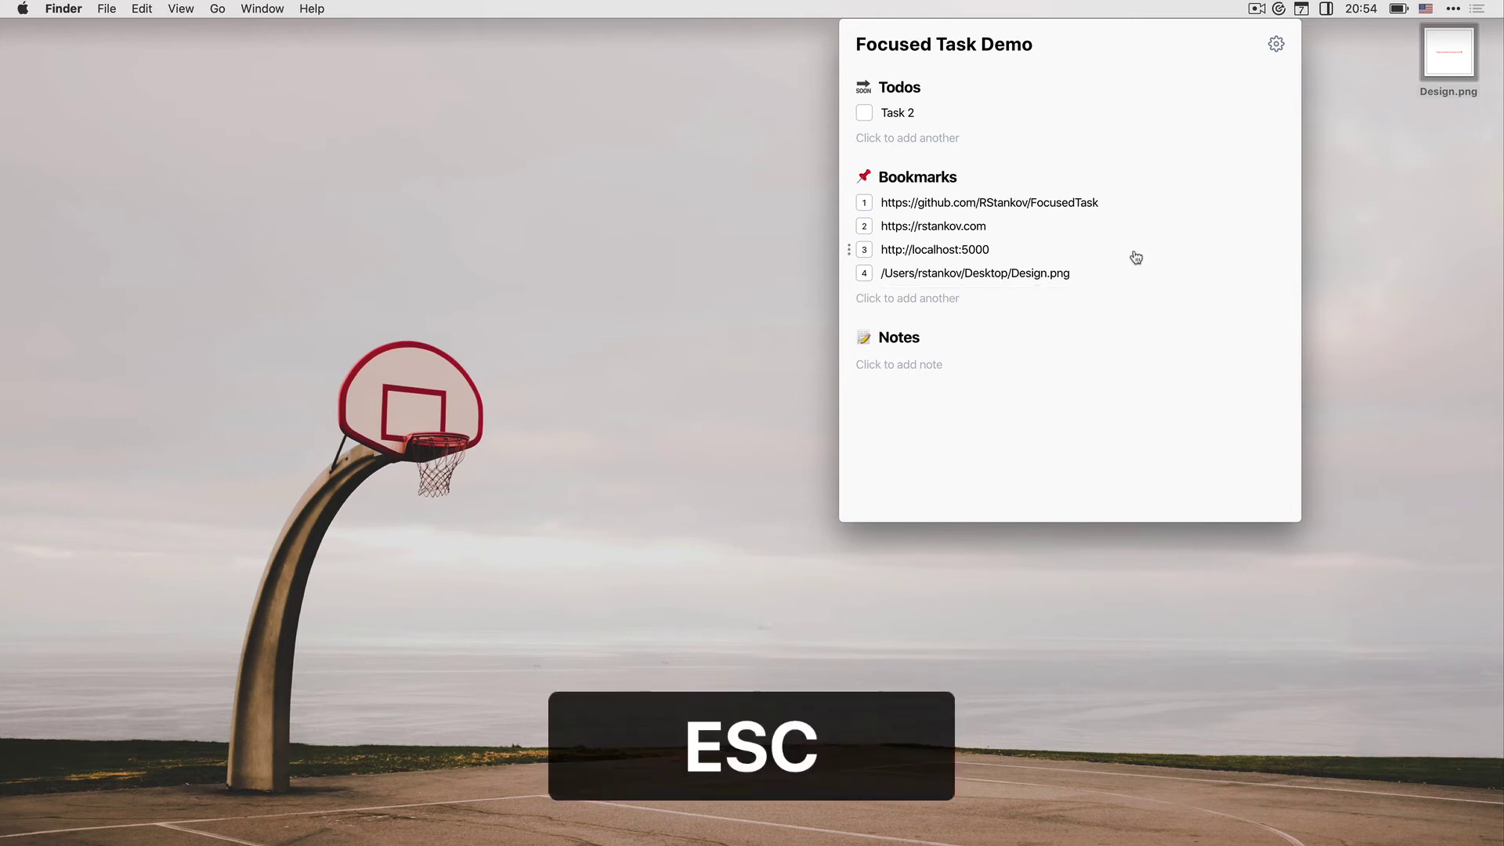
click(1123, 276)
key(super+BackSpace)
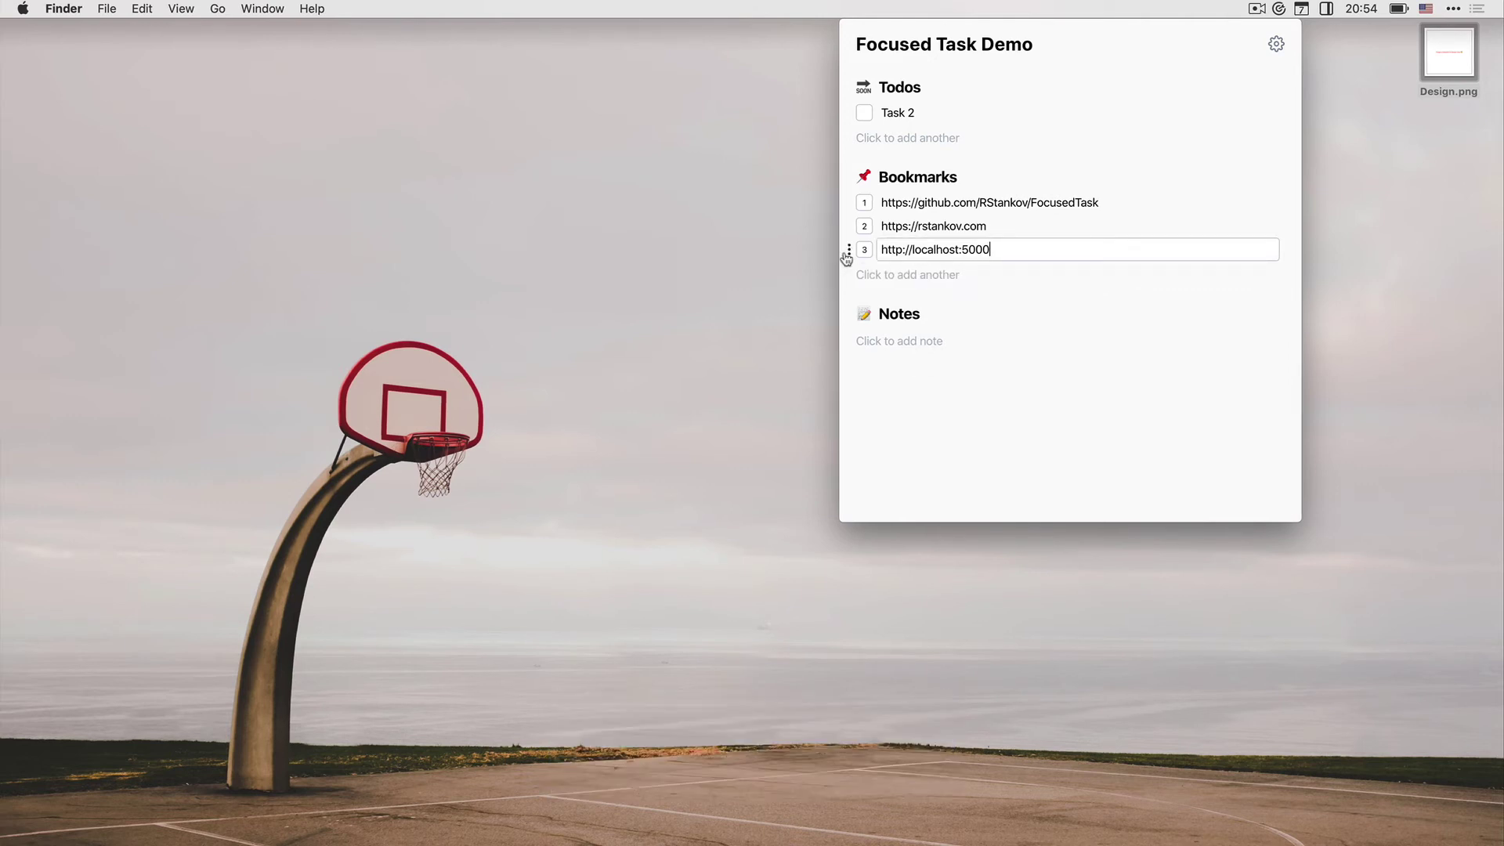
mouse_move(847, 256)
mouse_down()
mouse_move(847, 234)
mouse_move(851, 259)
mouse_up()
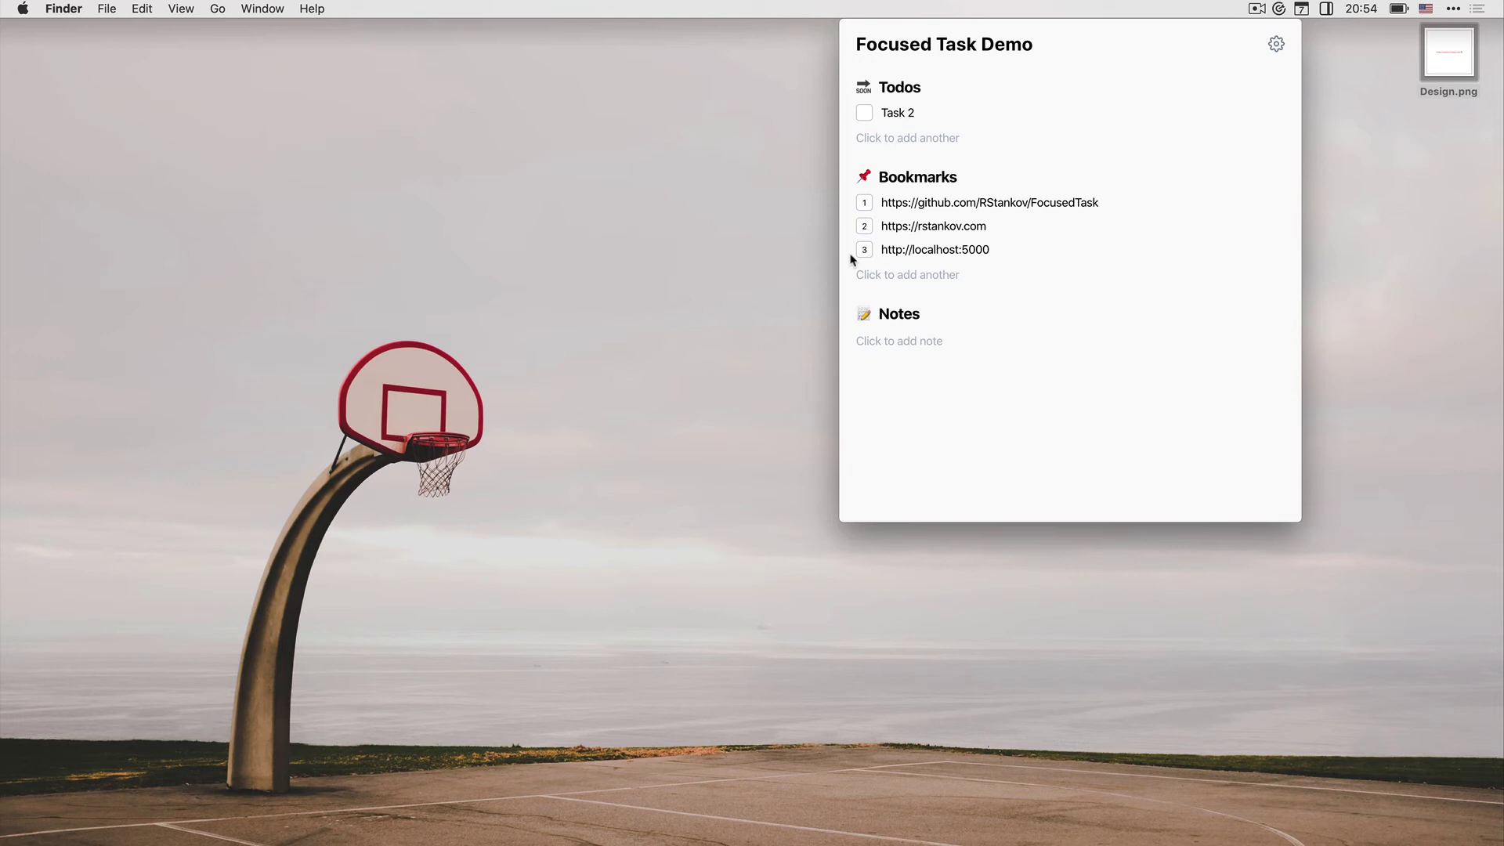
- Add a note reading "Text text"
key(super+n)
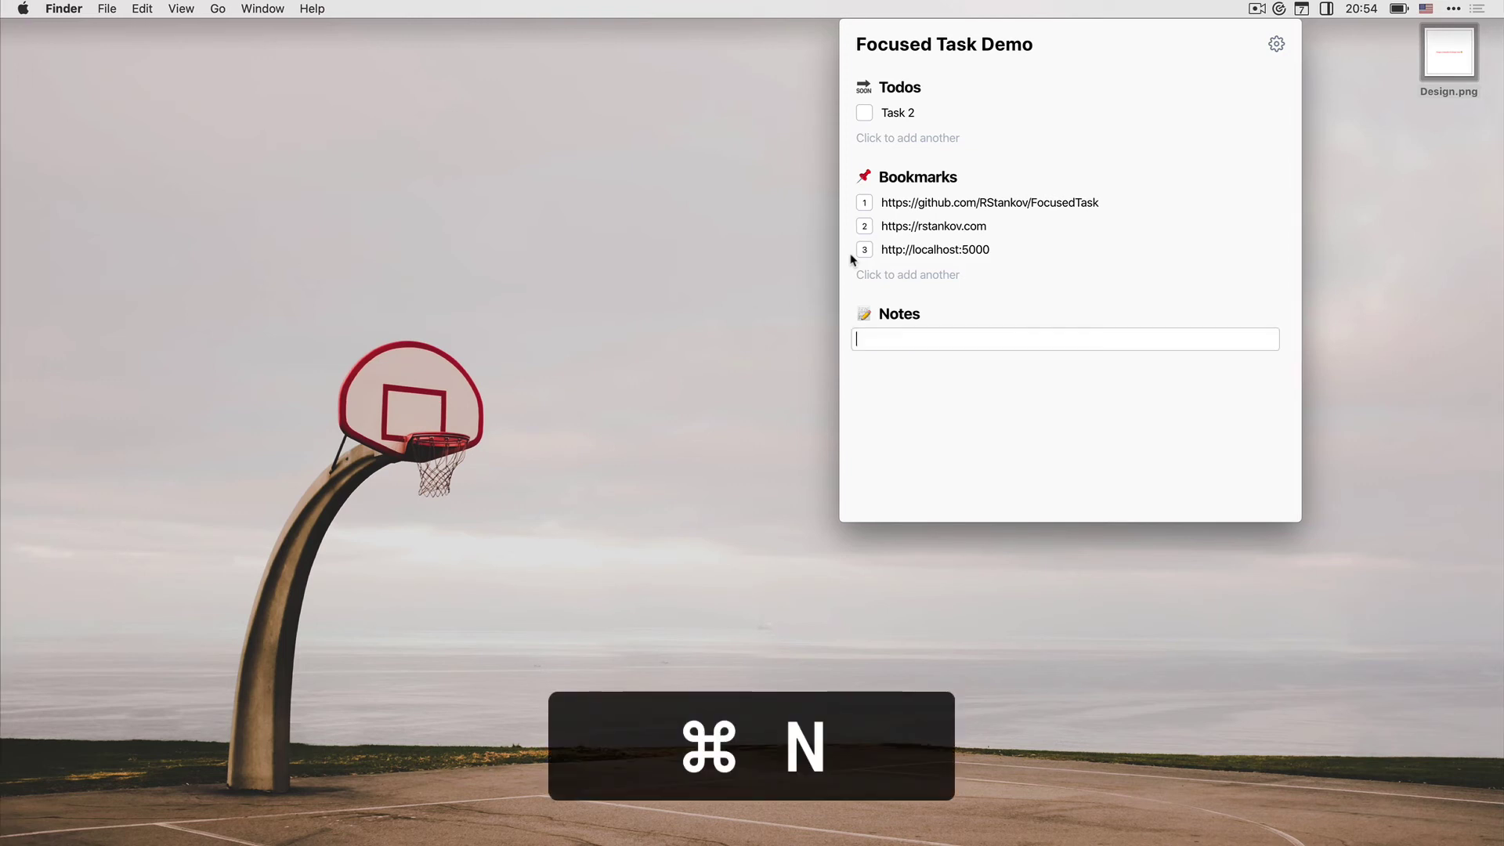
text(Text text)
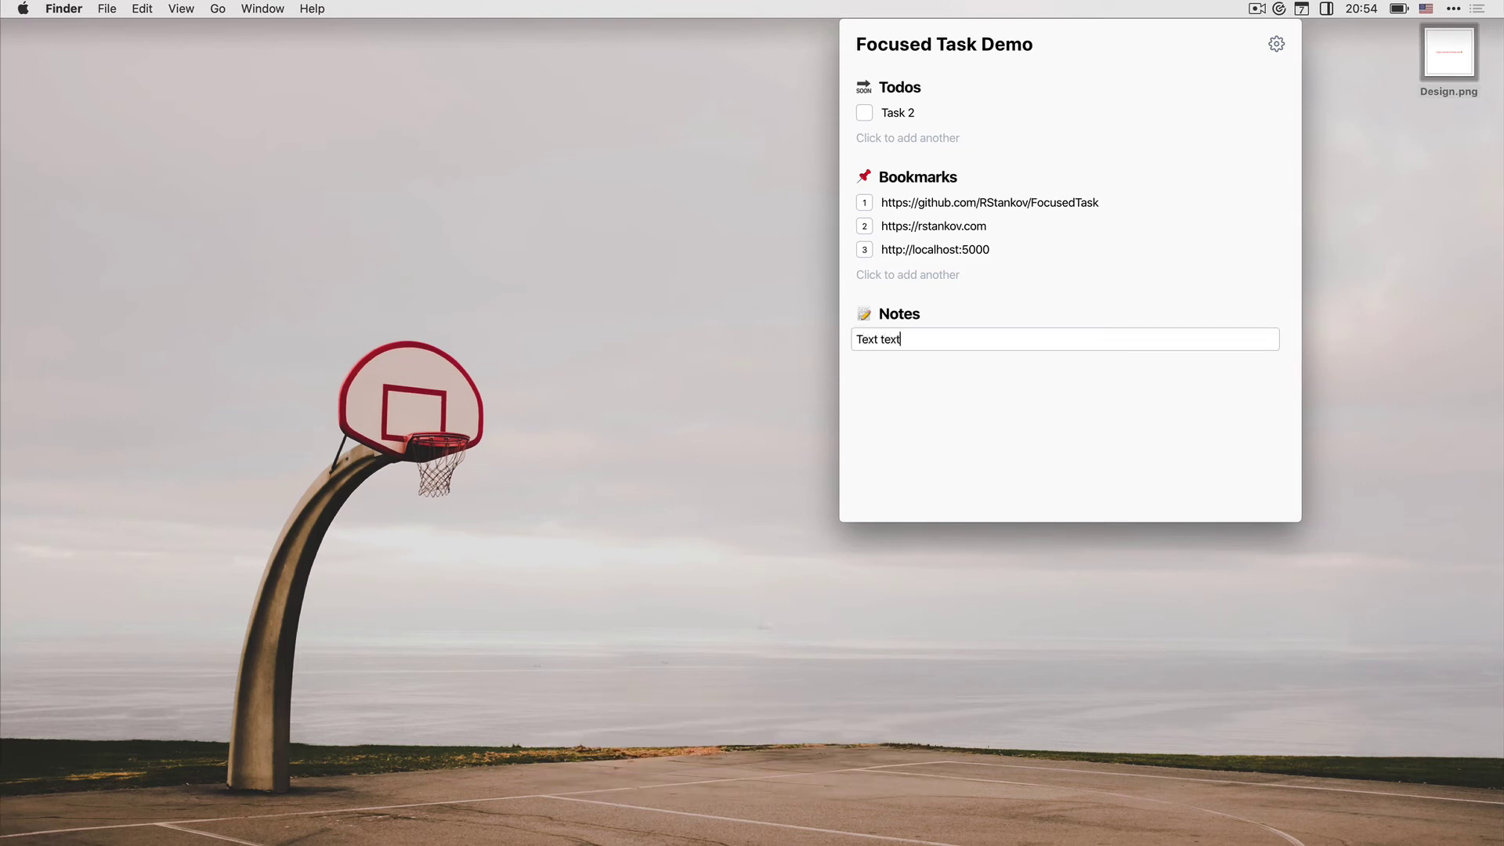
click(972, 392)
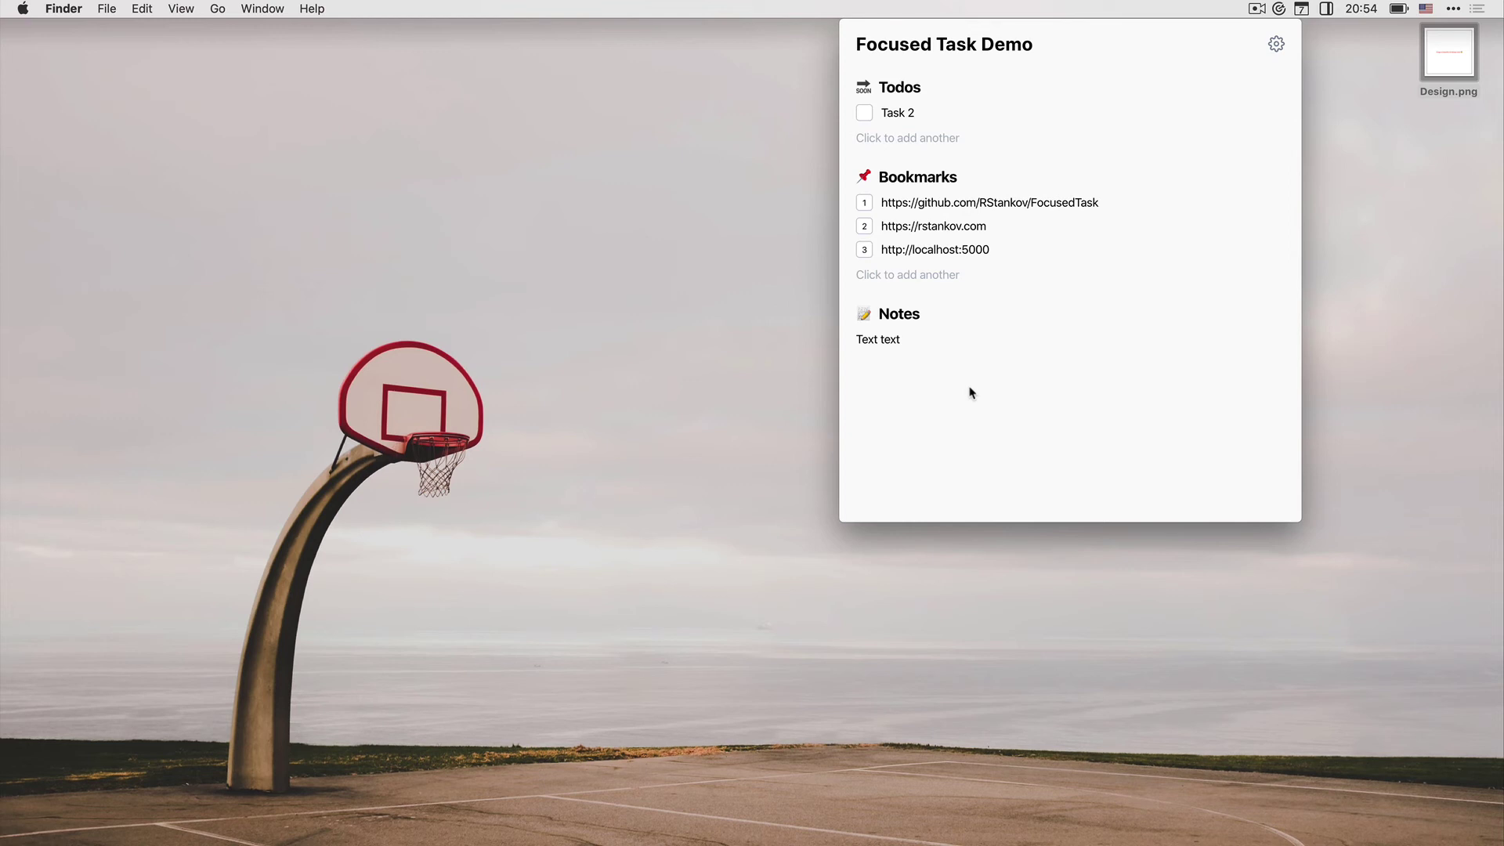
- Rename the todo from Task 2 to Task 1
key(Tab)
key(BackSpace)
text(1)
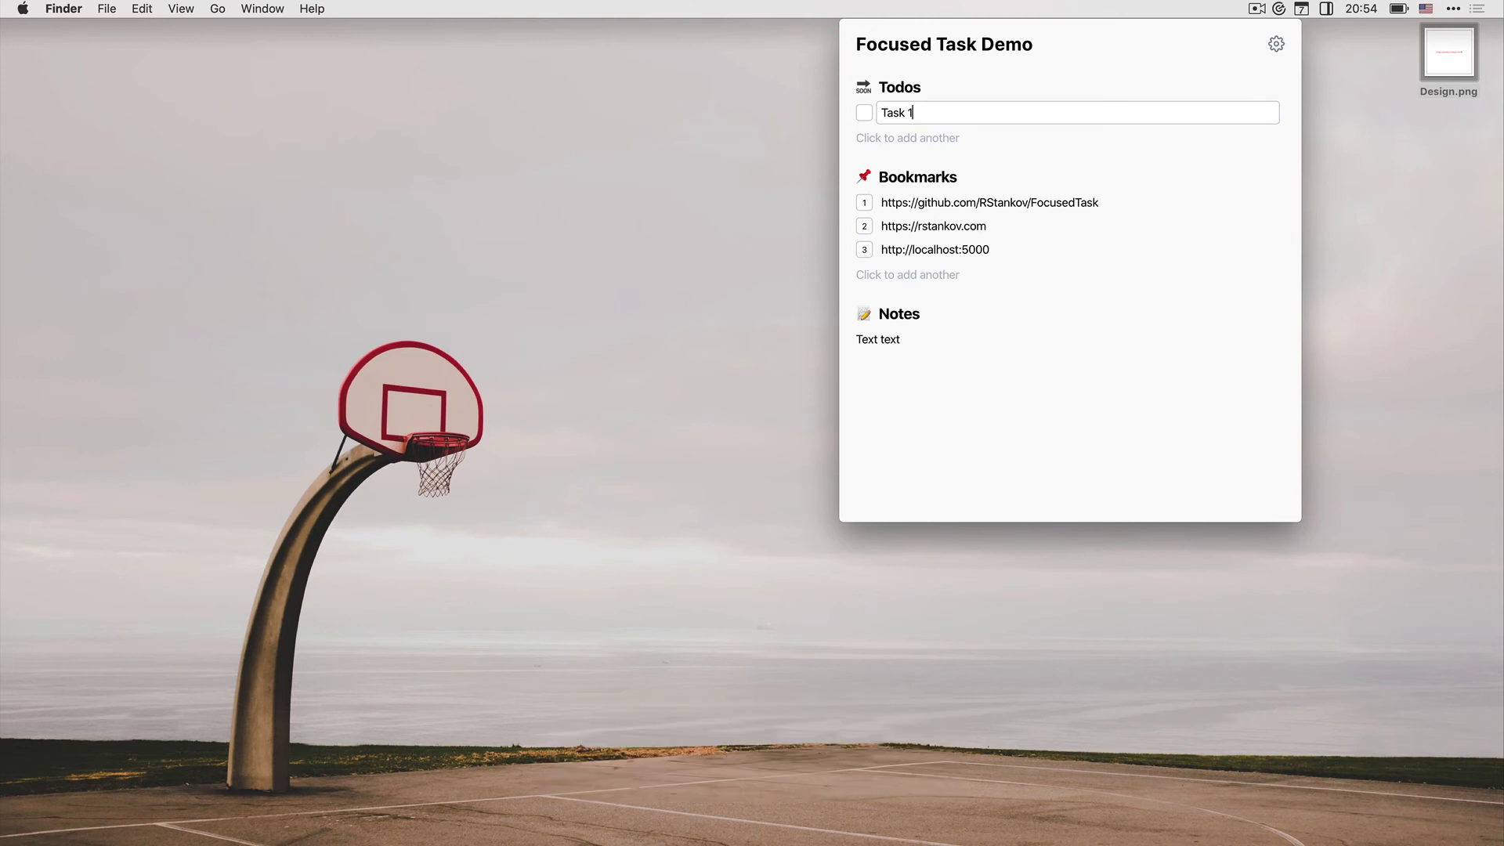
key(Tab)
key(Tab)
key(Tab)
key(Tab)
key(Tab)
key(Tab)
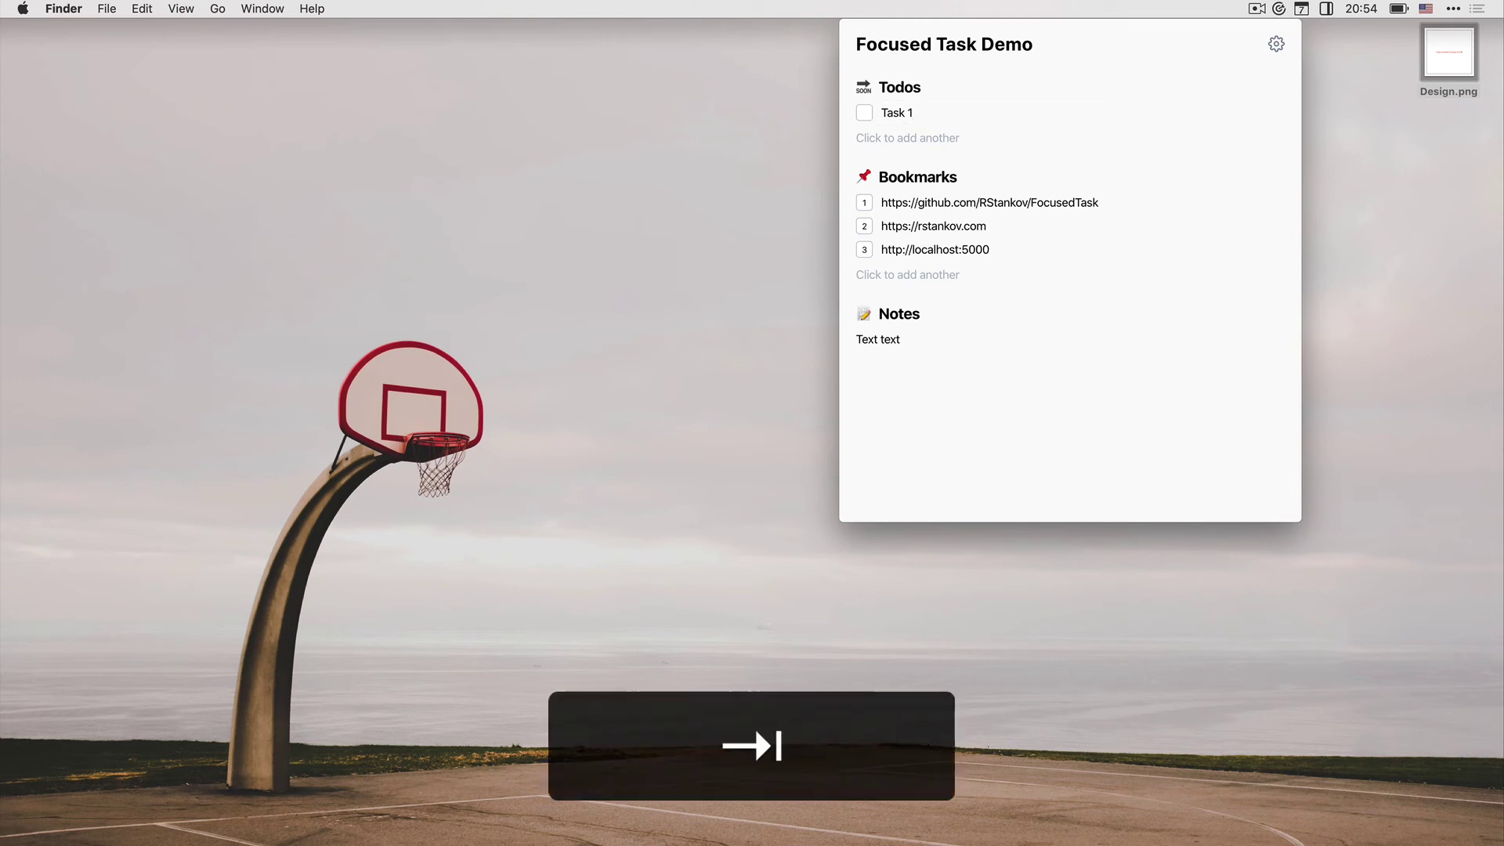
key(Tab)
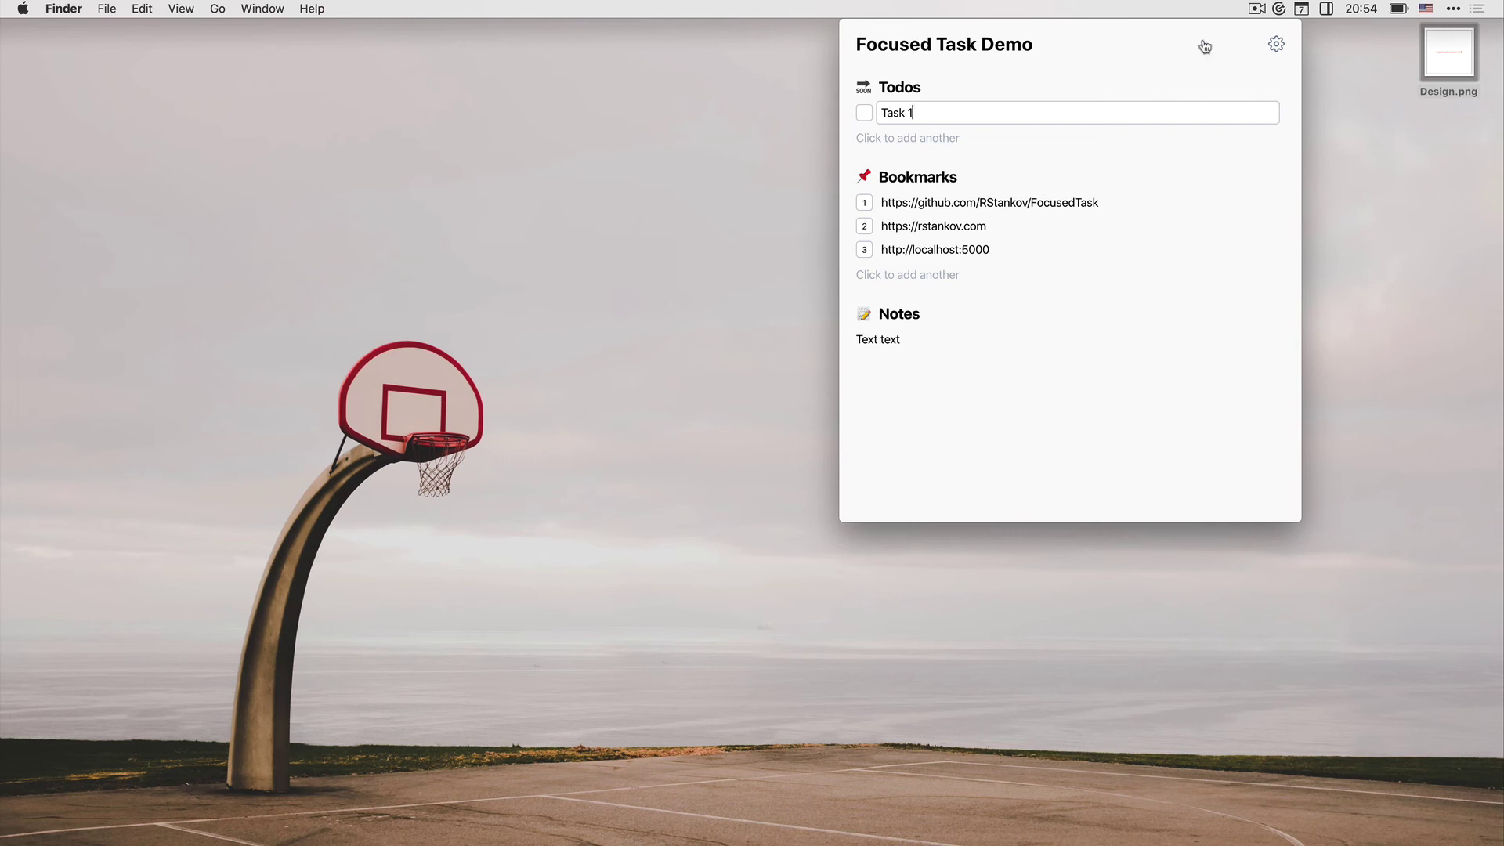
click(1275, 45)
mouse_move(1316, 71)
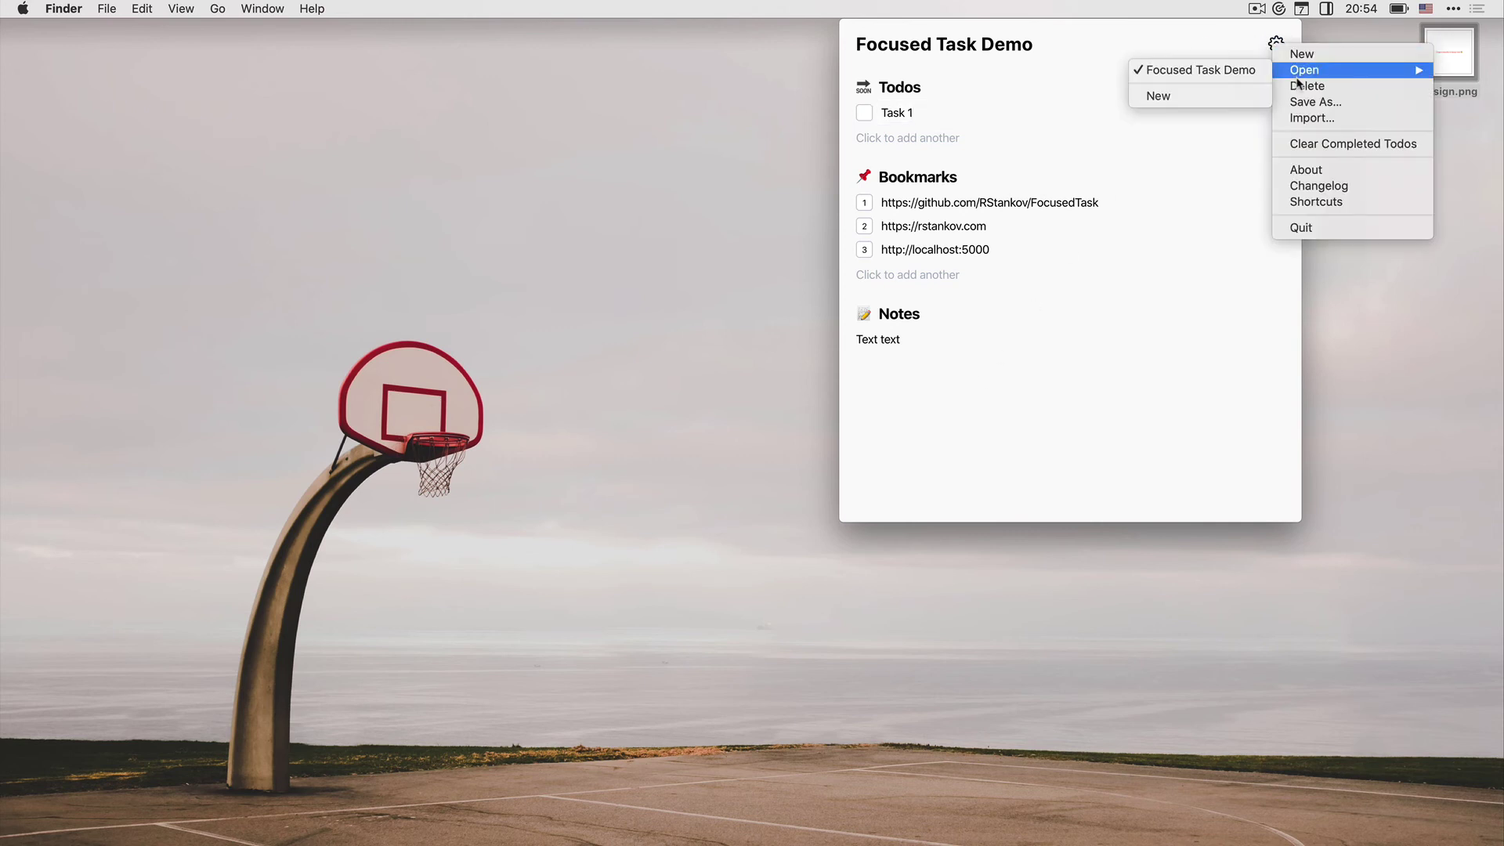
click(1156, 92)
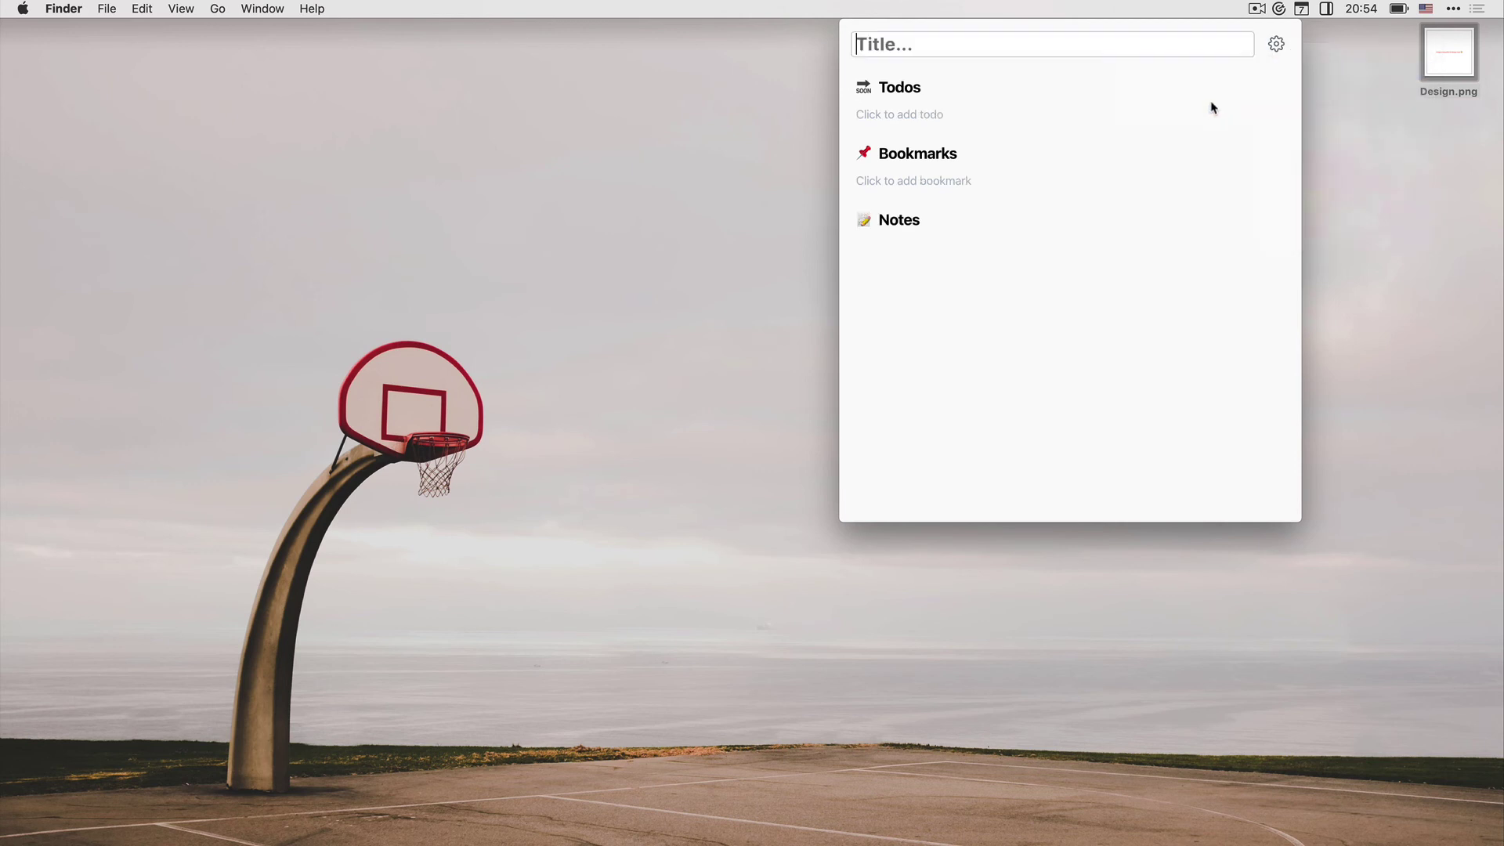
click(1172, 141)
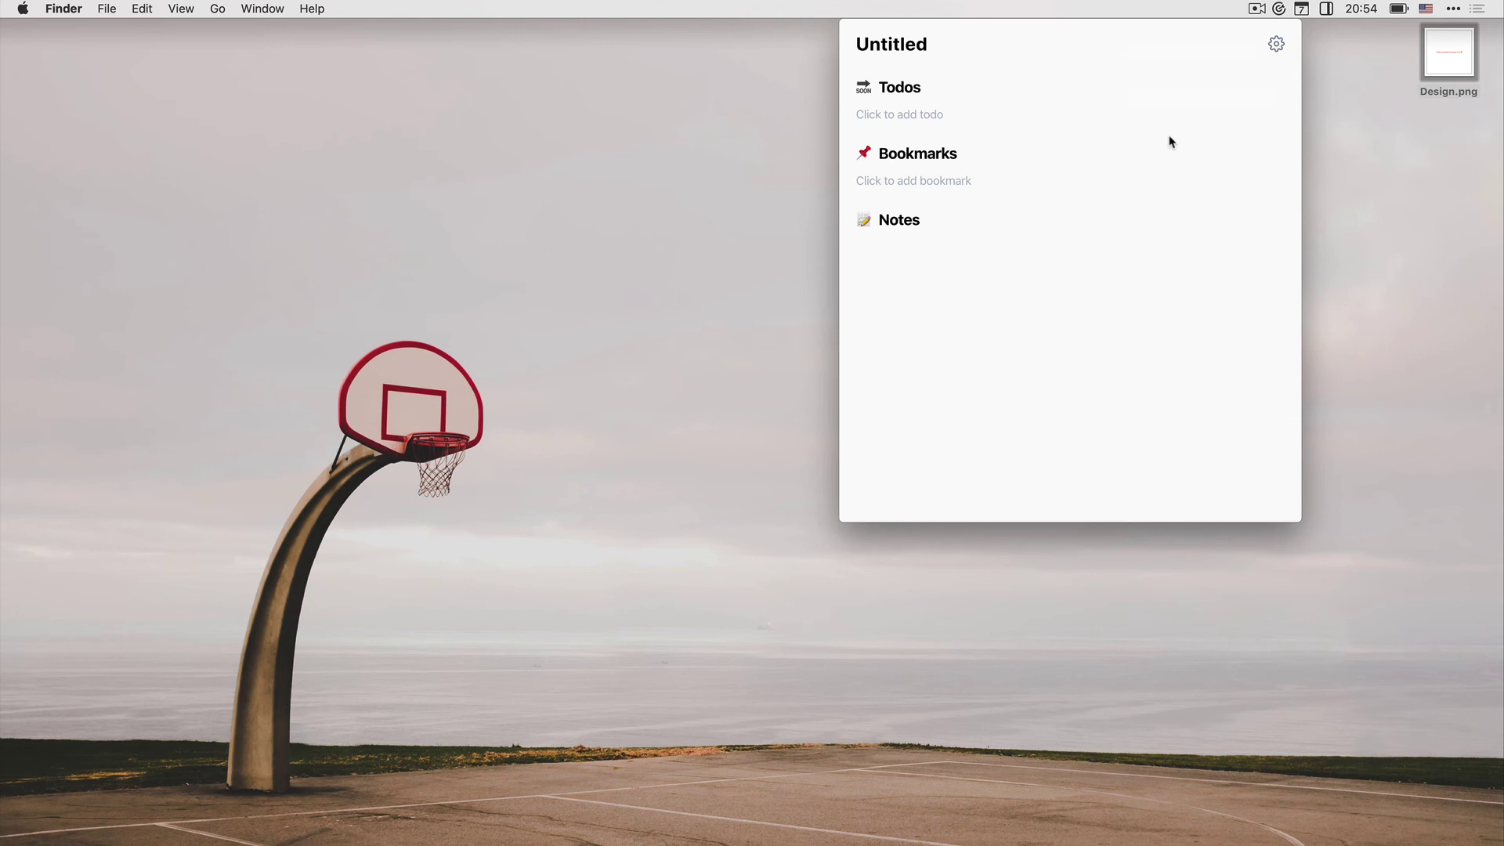
click(1277, 44)
click(1316, 83)
click(872, 316)
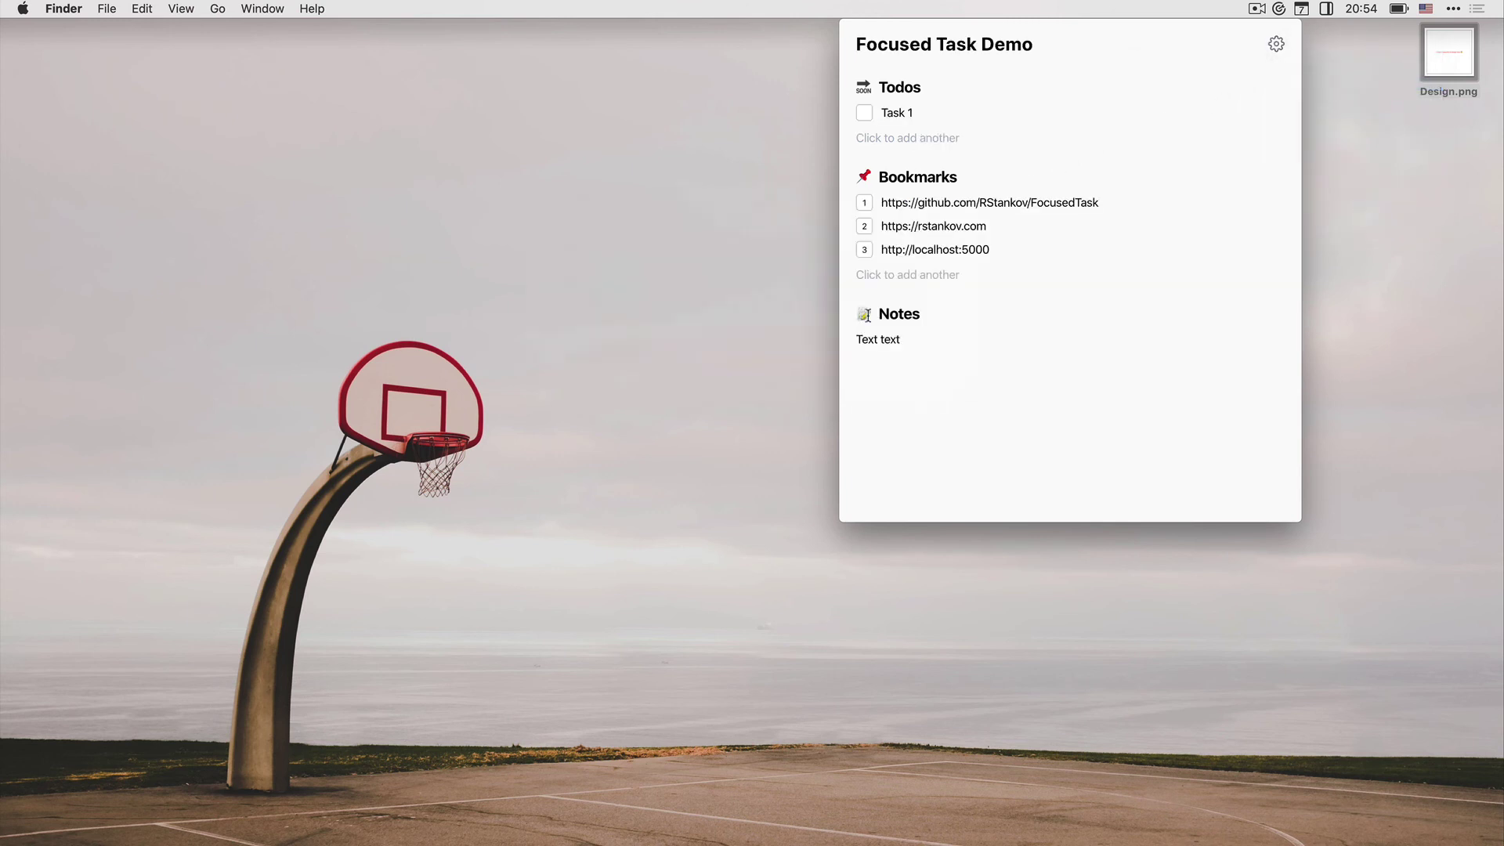
click(1277, 47)
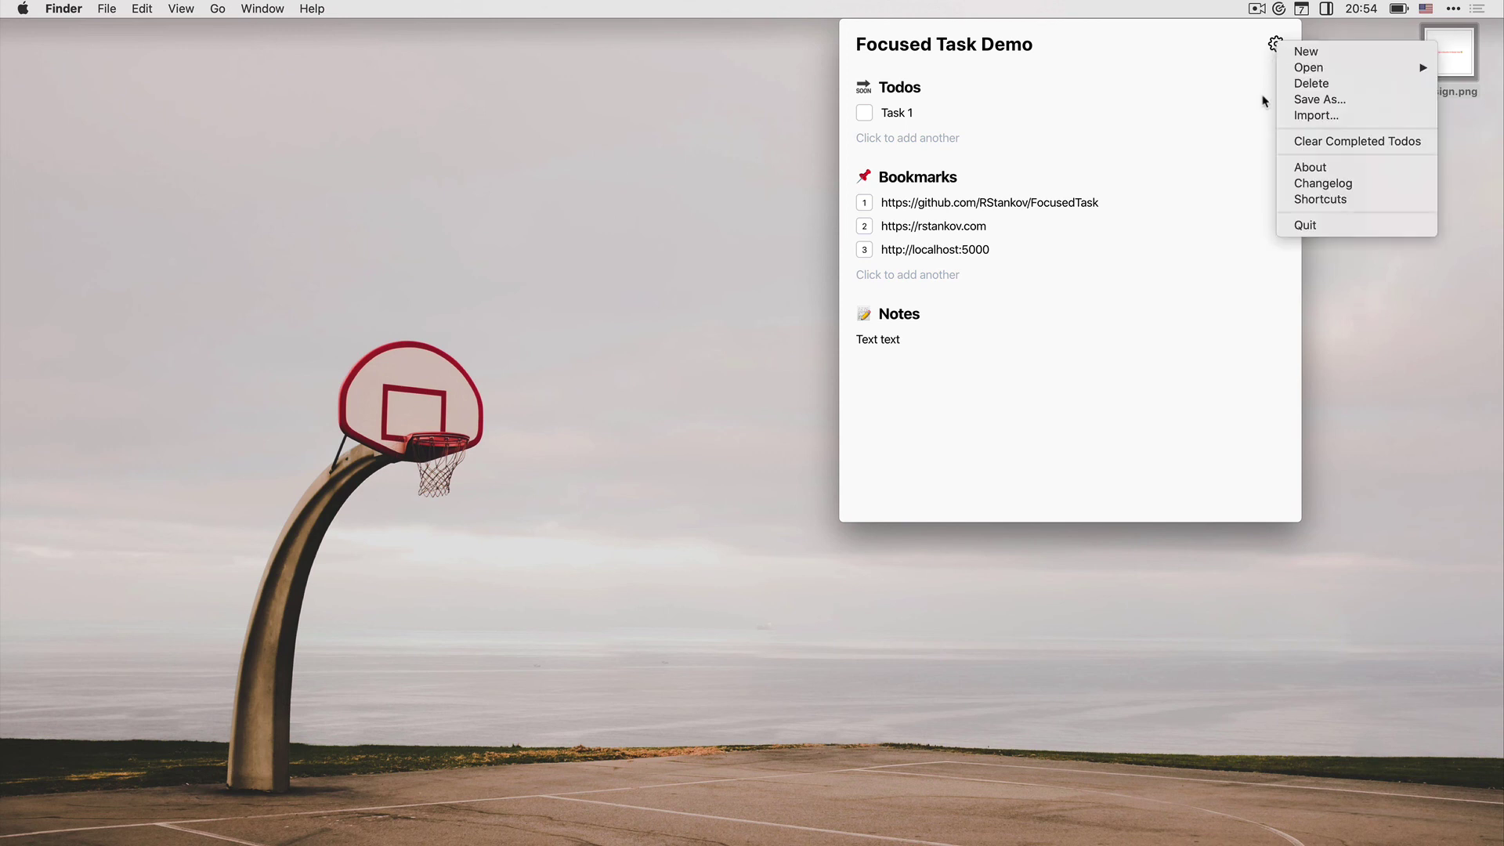
click(1308, 201)
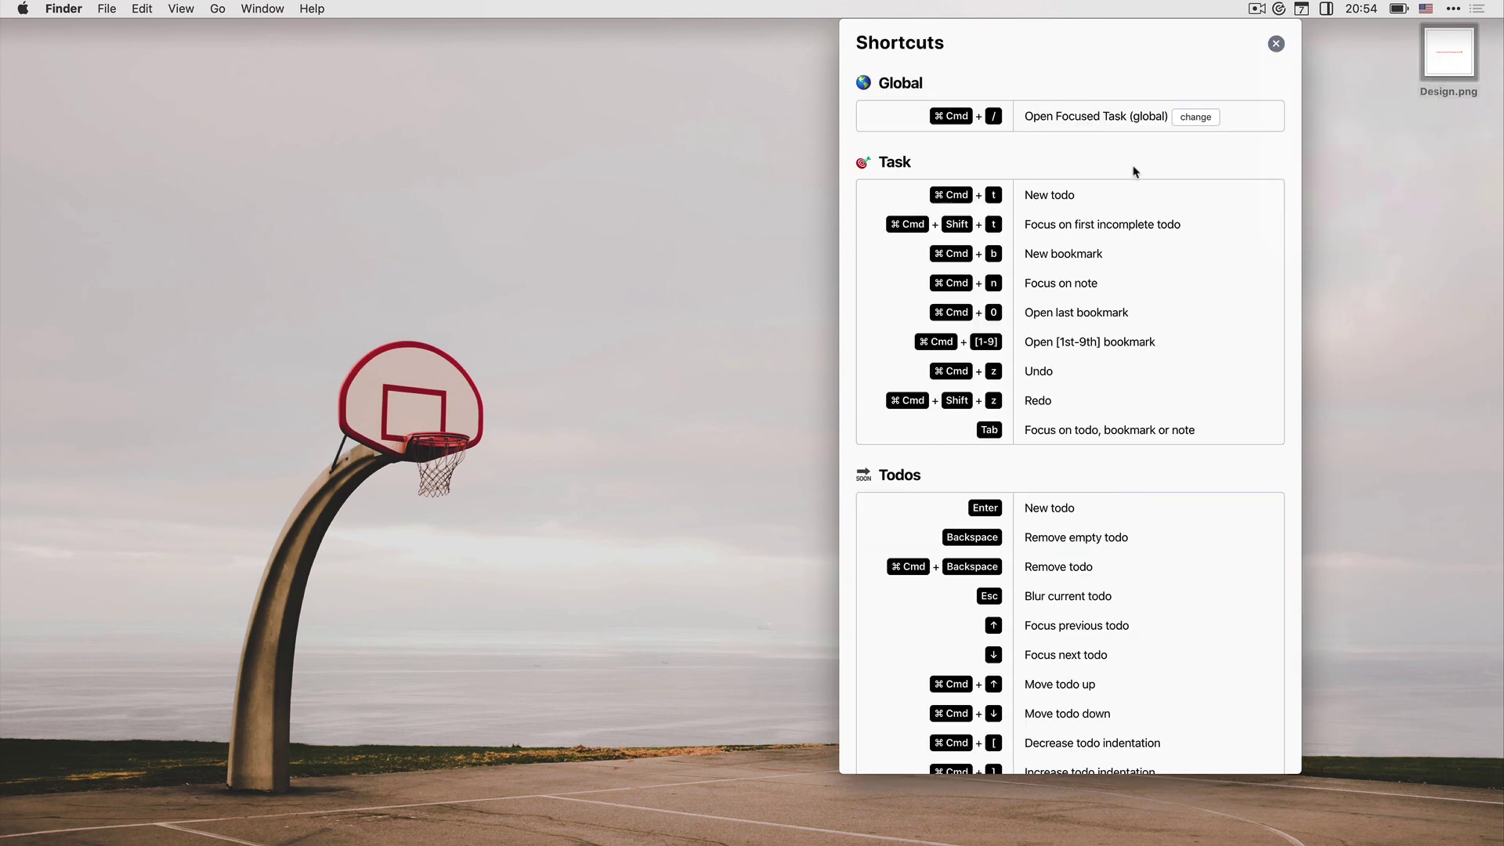
scroll(1134, 170, down, 5)
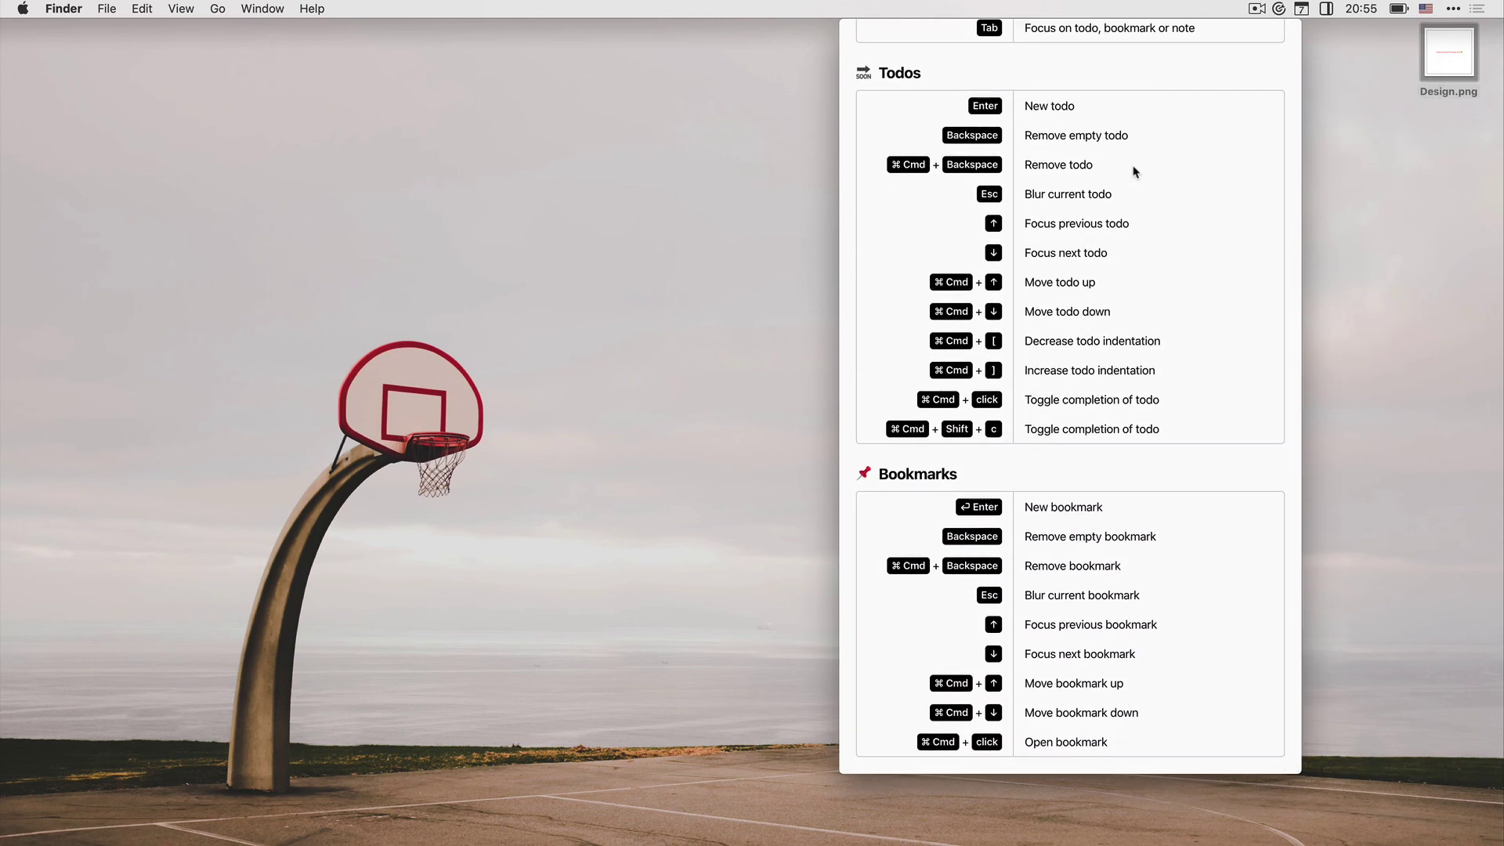
scroll(1133, 171, up, 5)
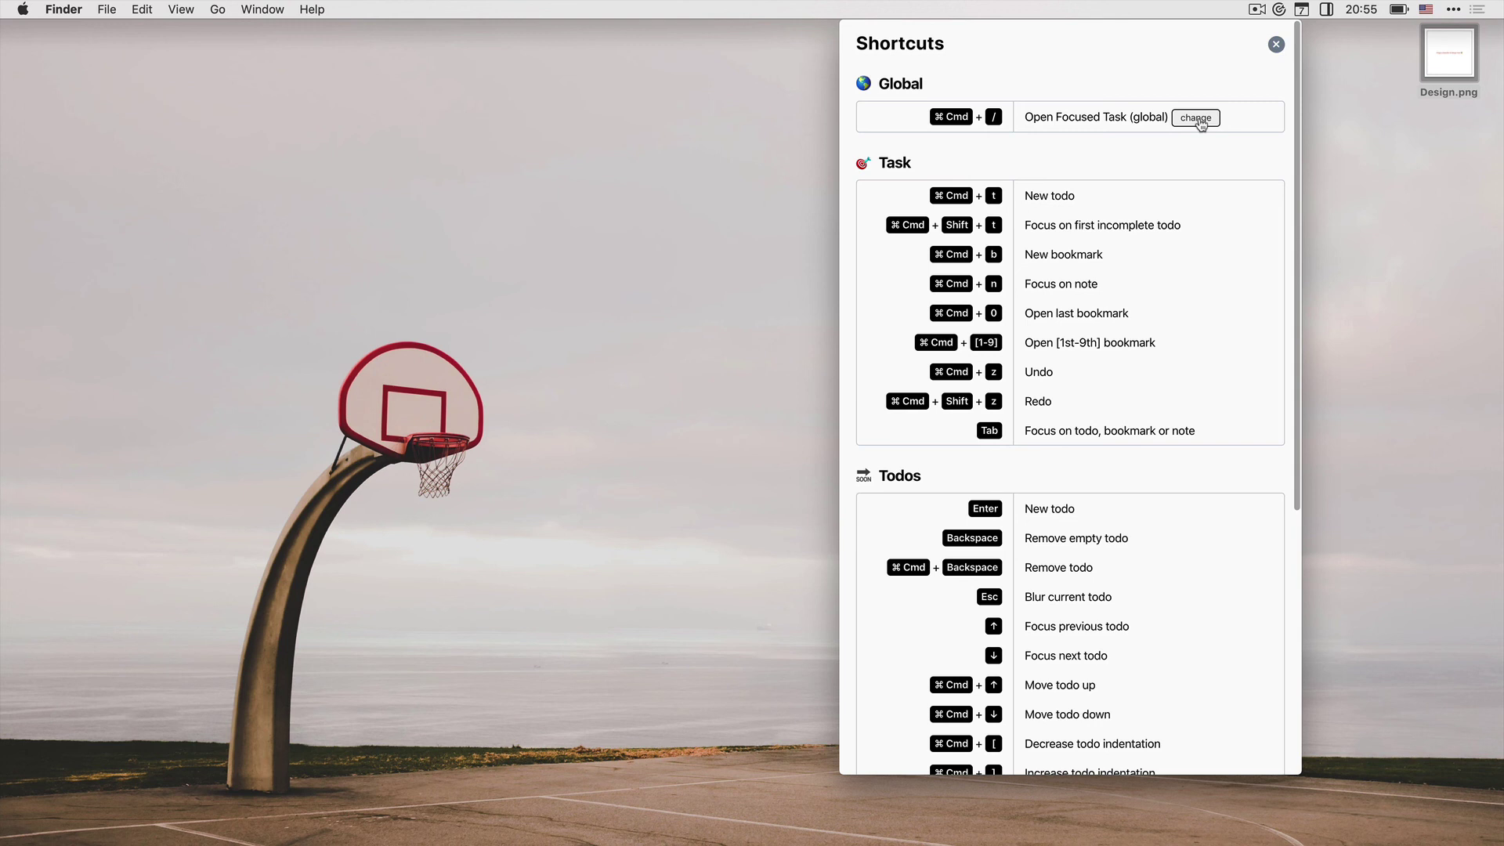
click(1199, 119)
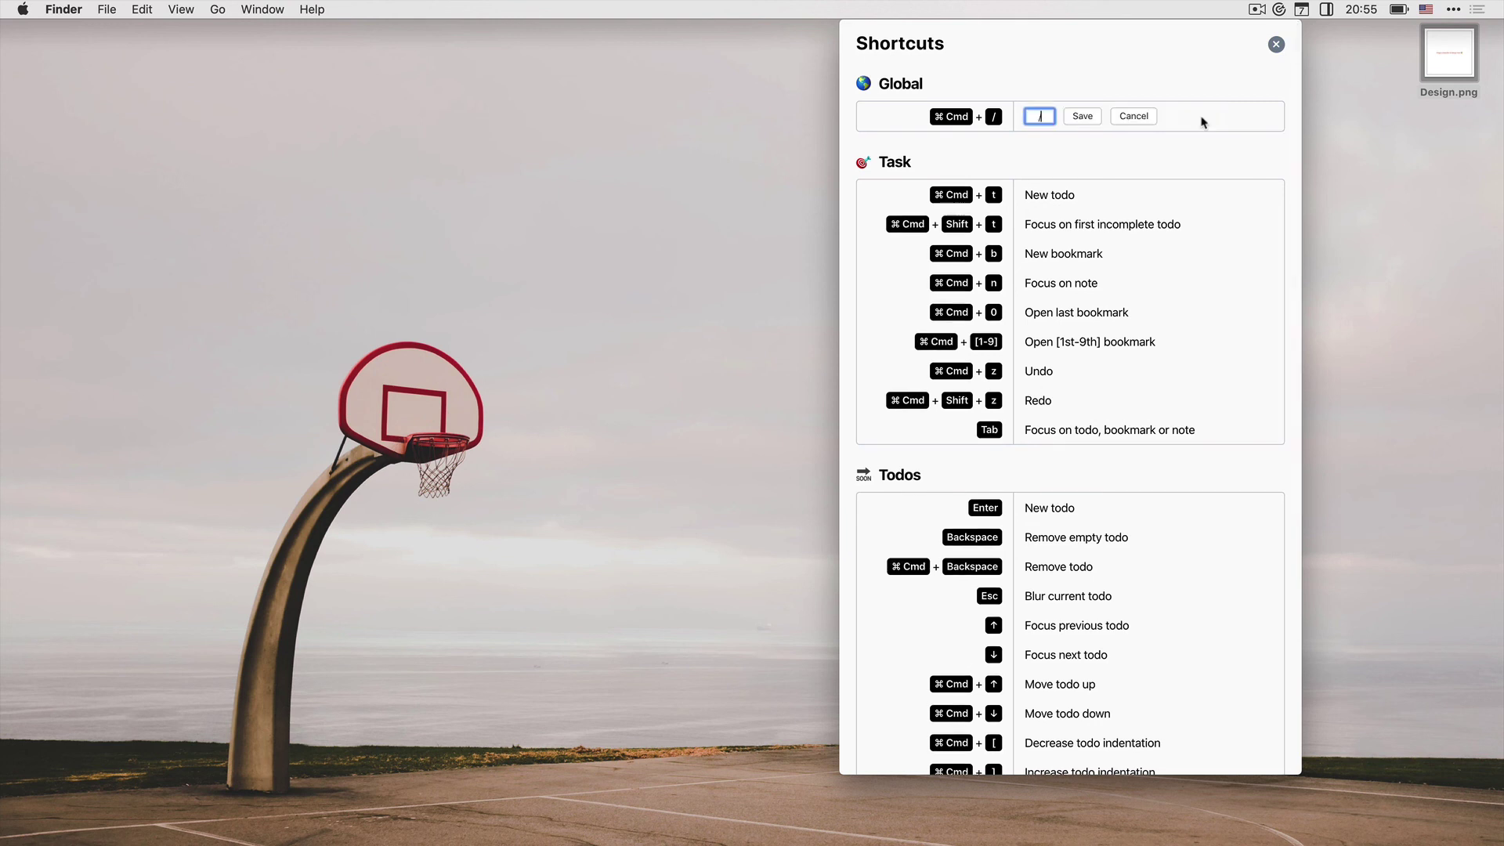
click(1144, 117)
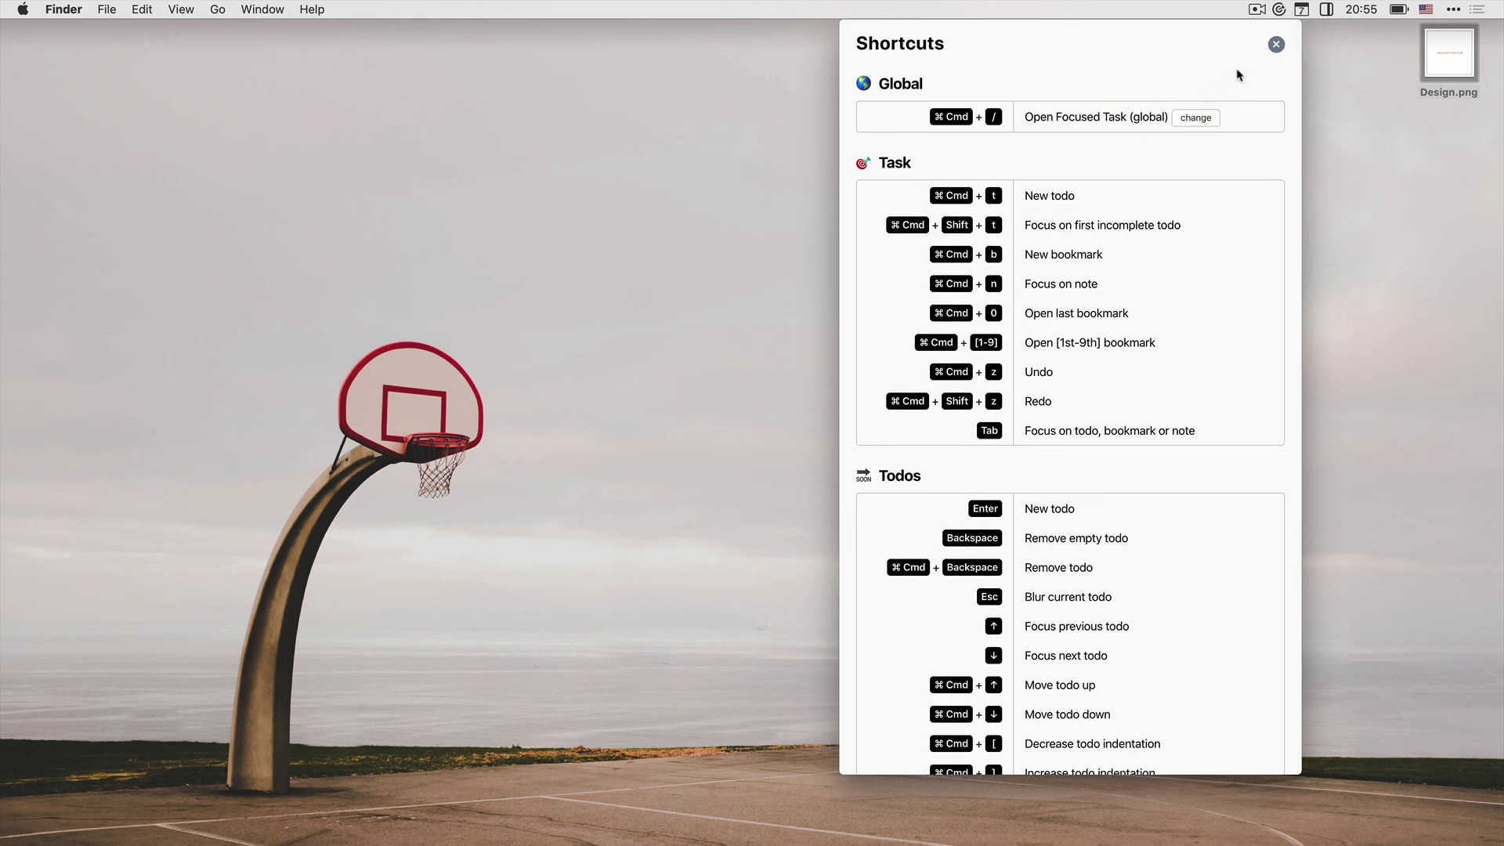
click(1275, 45)
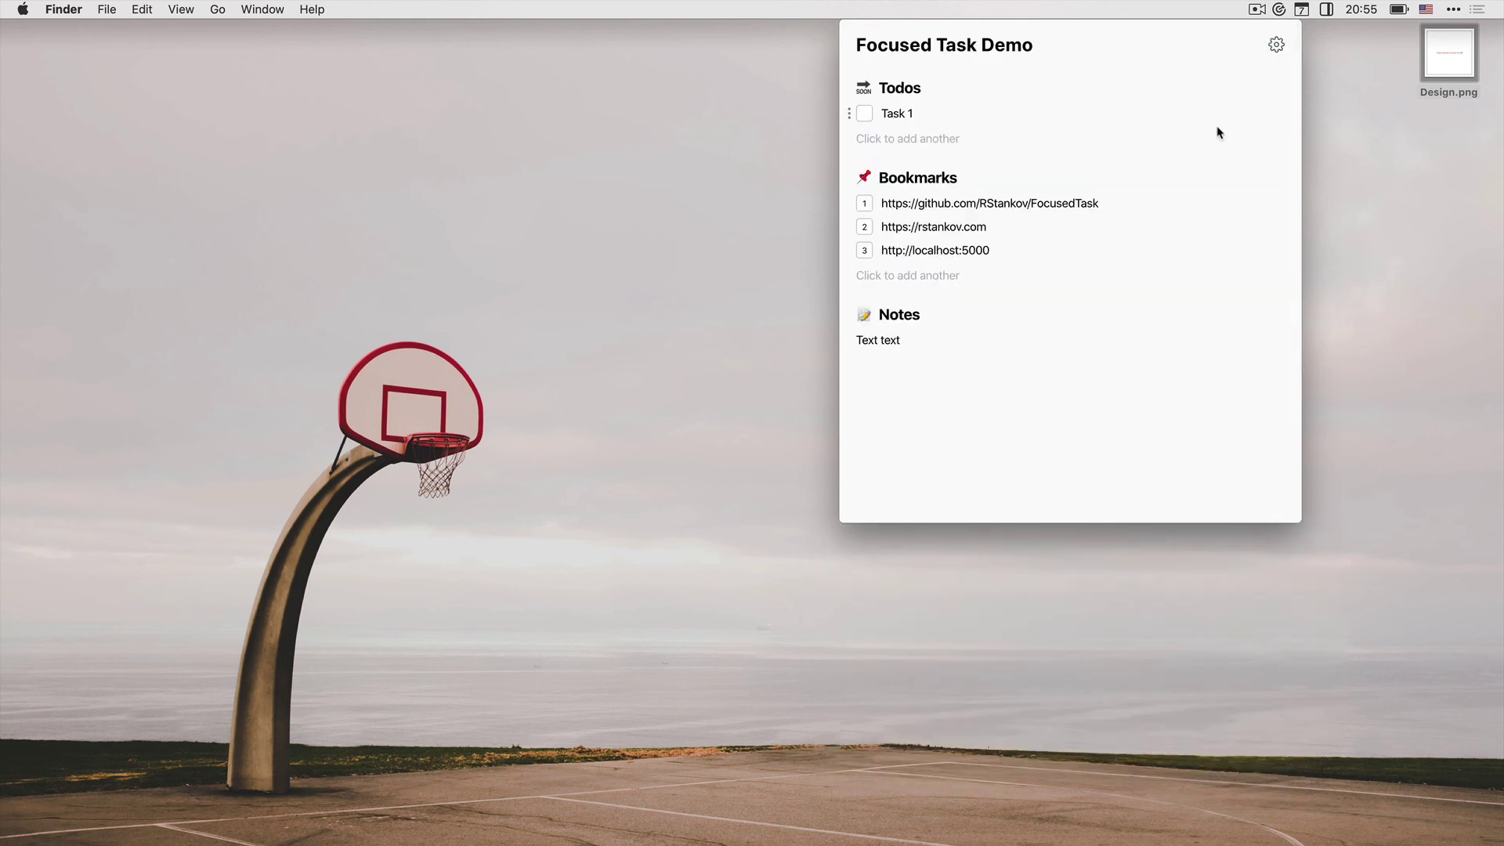